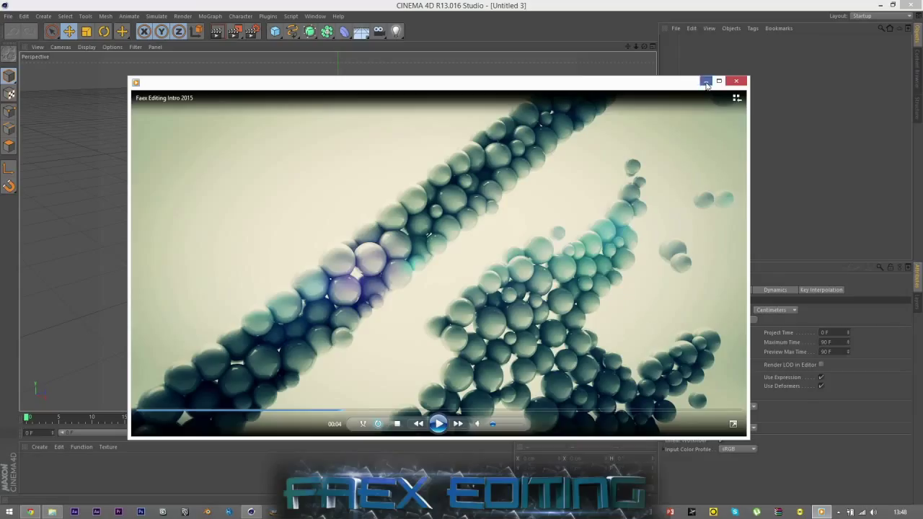
Switch to Photoshop and open the Clean tK Main Logo Transparent PSD from the ICON+Watermark folder
click(706, 81)
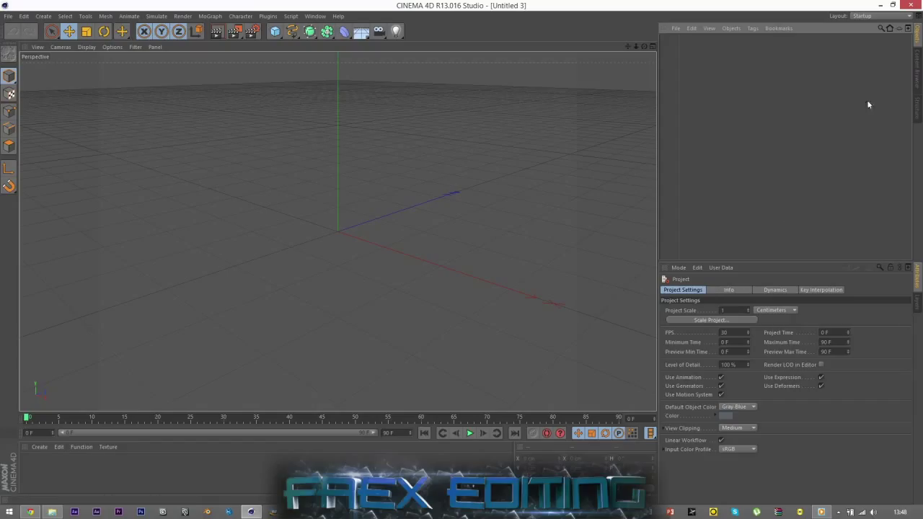
click(881, 5)
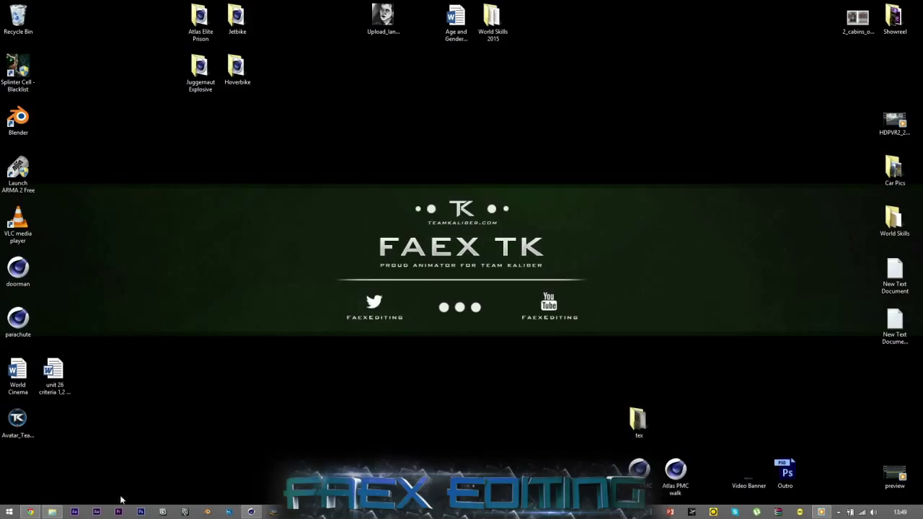
click(141, 512)
click(52, 512)
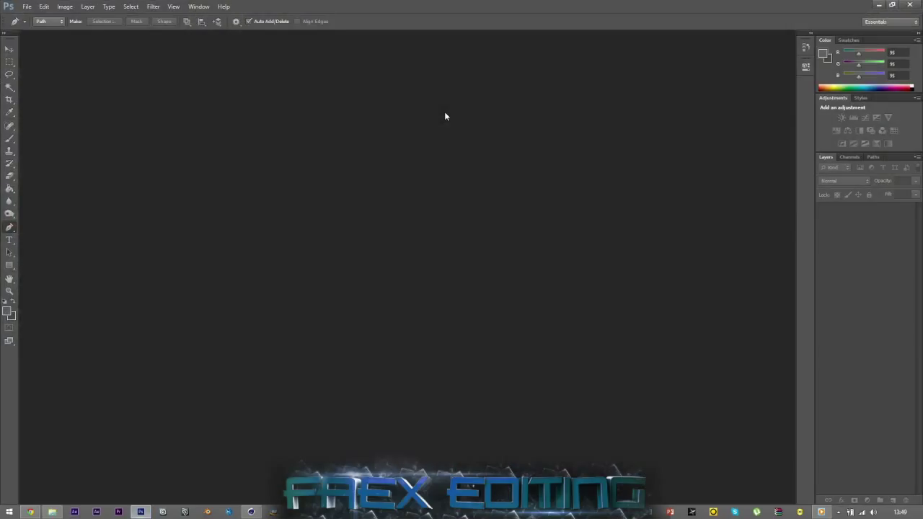
click(52, 512)
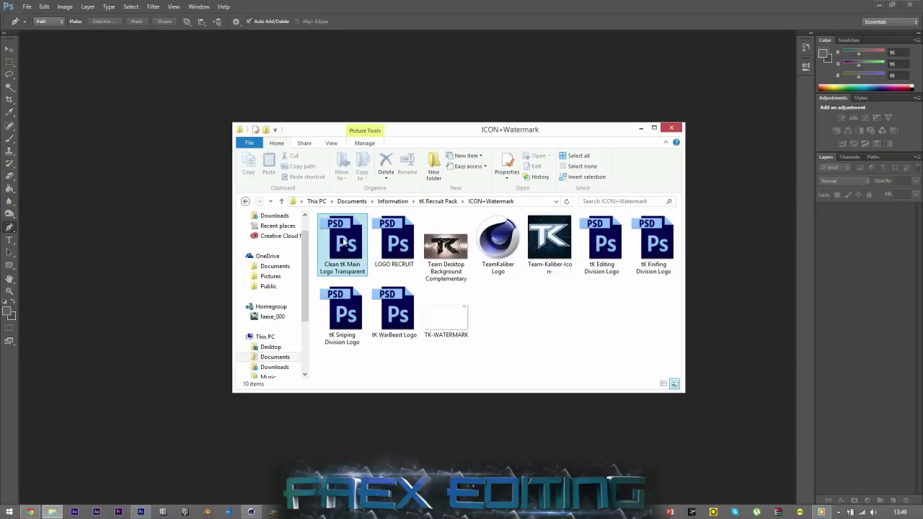
drag(346, 232, 189, 222)
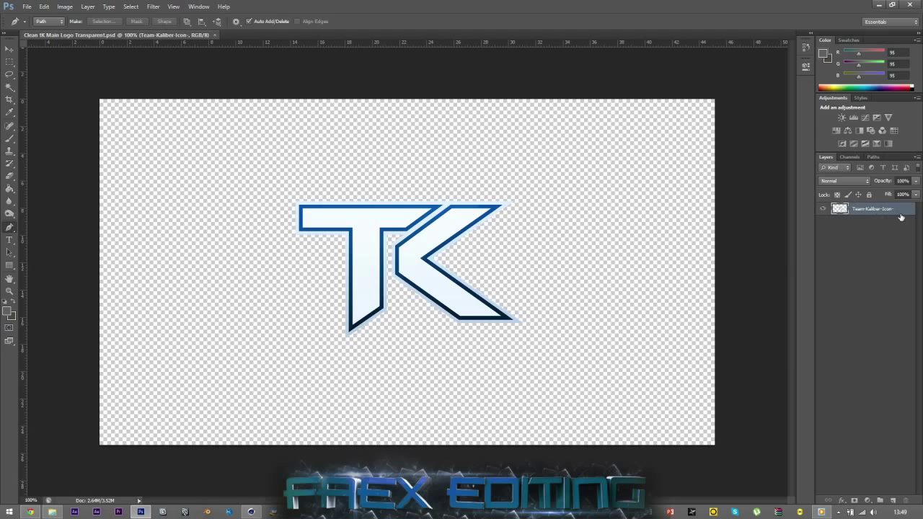
Apply a red Color Overlay layer style to the TK logo layer
double_click(901, 211)
click(610, 257)
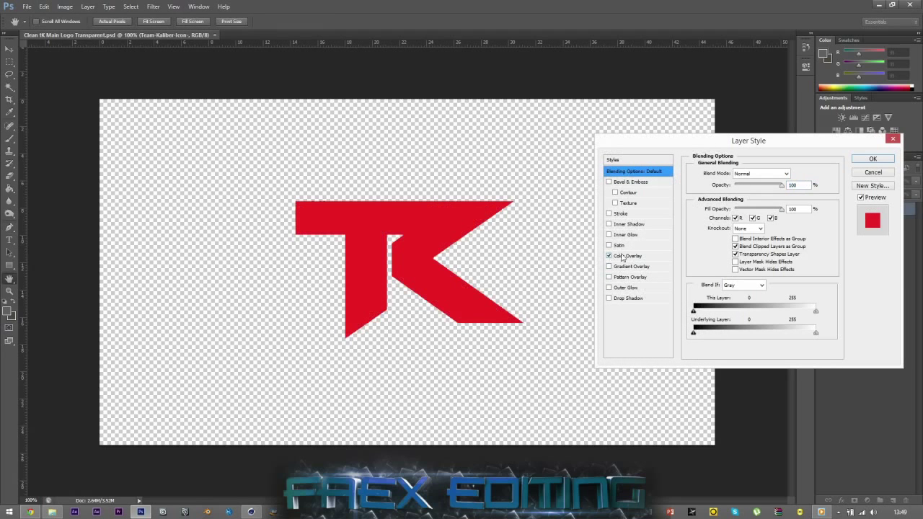
click(644, 256)
key(p)
click(869, 159)
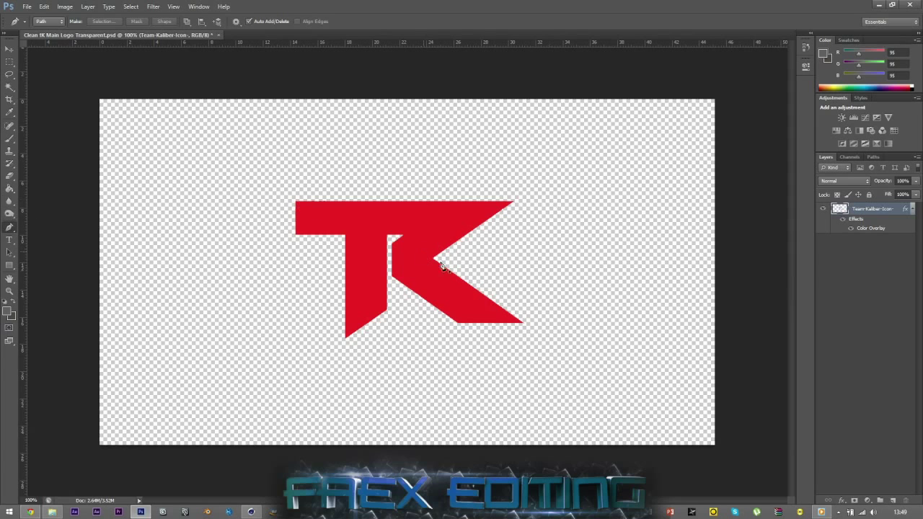
Trace the TK logo's outline corner by corner with the Pen tool and close the path at the starting corner
click(296, 203)
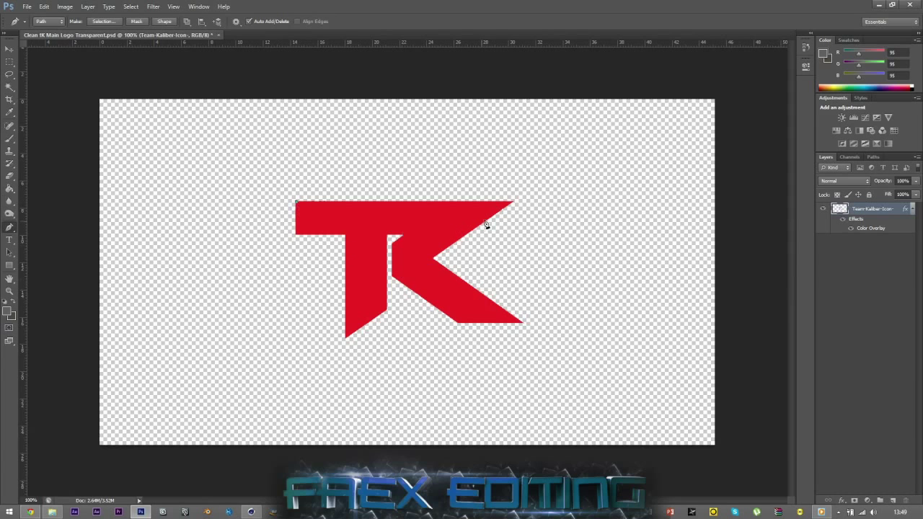
click(514, 203)
click(434, 258)
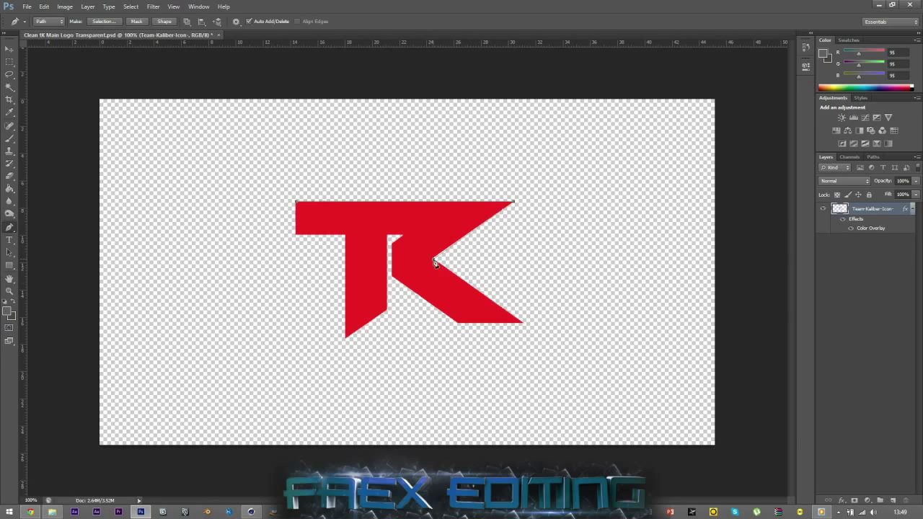
click(524, 323)
click(459, 323)
click(392, 278)
click(403, 236)
click(388, 236)
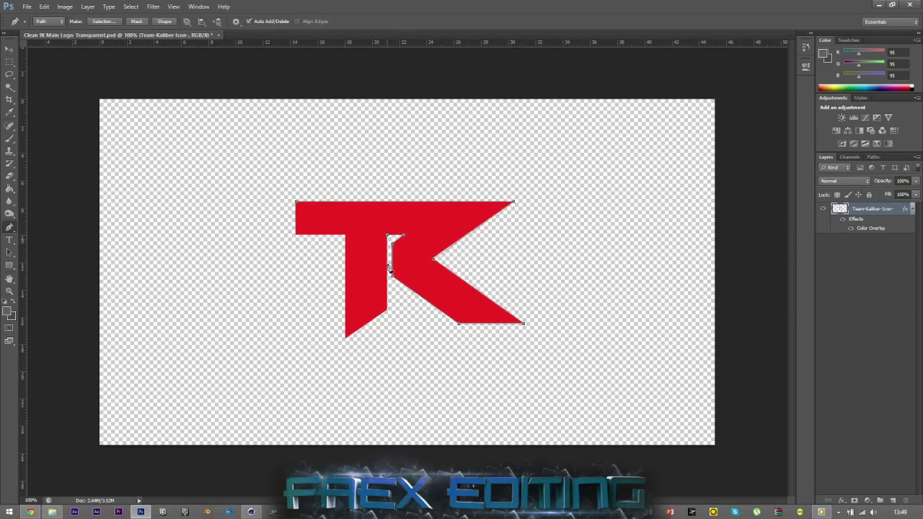
click(388, 312)
click(345, 236)
click(296, 235)
click(296, 204)
Export the Work Path as an Adobe Illustrator file named Clean tK Main Logo Transparent to the Desktop
click(27, 7)
mouse_move(63, 189)
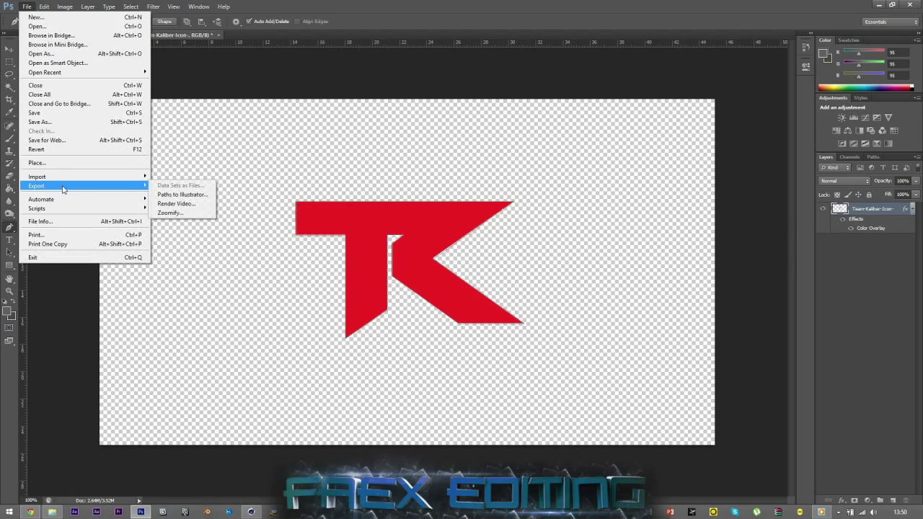
click(189, 196)
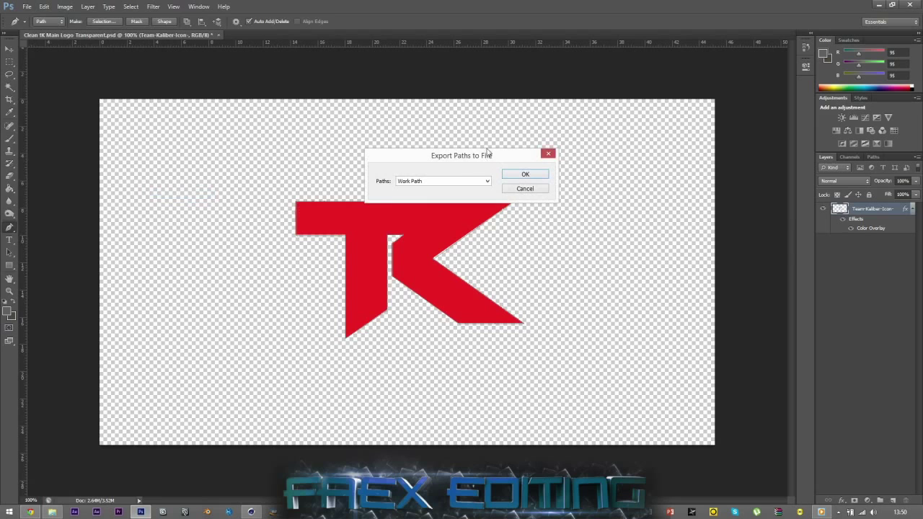
click(521, 177)
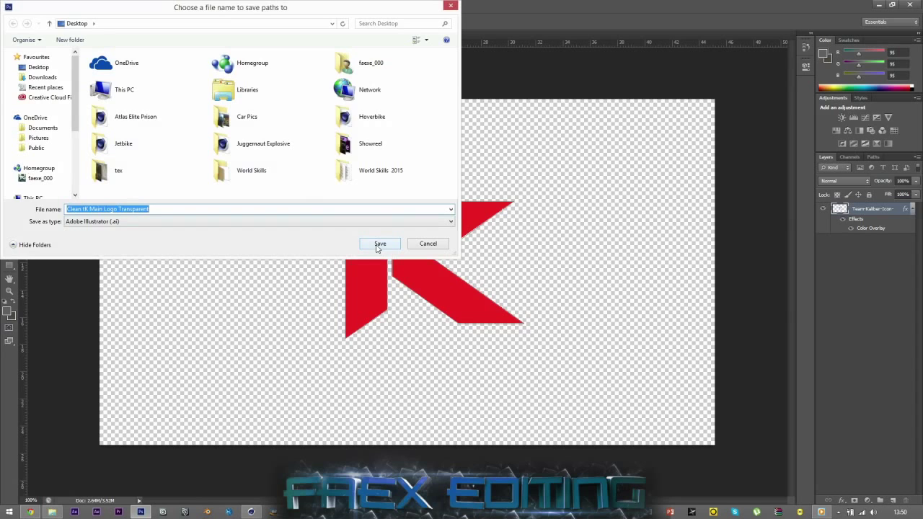
click(379, 244)
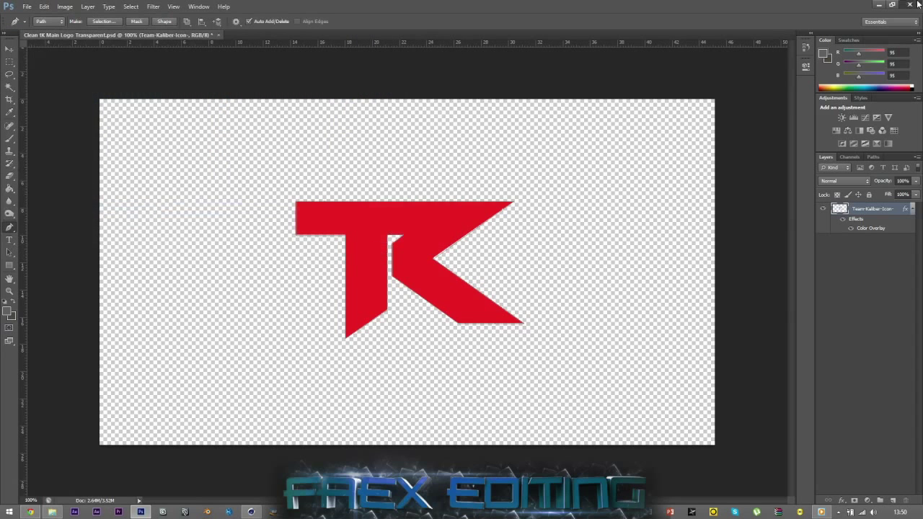
Close Photoshop and import the exported logo path from the desktop into Cinema 4D at scale 1 with connected splines
click(918, 4)
click(463, 198)
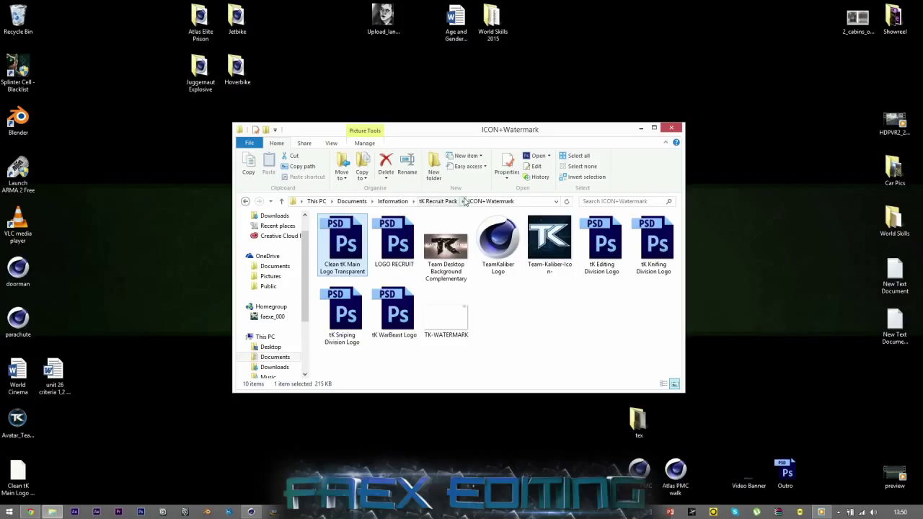
drag(15, 484, 249, 280)
click(425, 292)
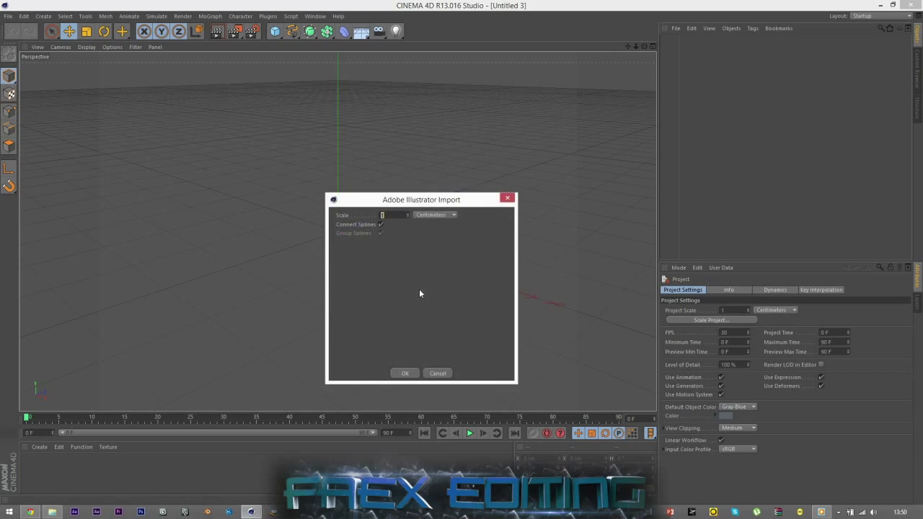
click(406, 373)
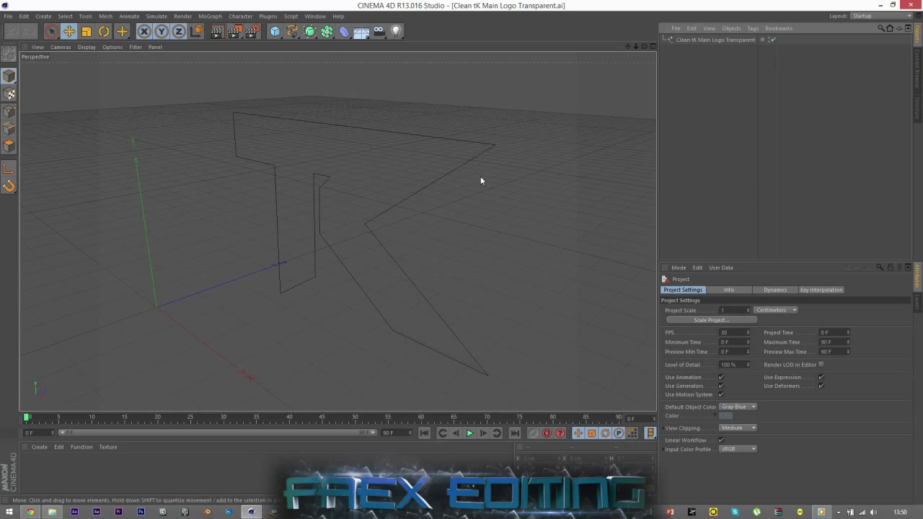
Add an Extrude NURBS and make the imported logo spline its child
drag(636, 45, 630, 32)
alt+drag(336, 231, 337, 232)
drag(628, 47, 638, 48)
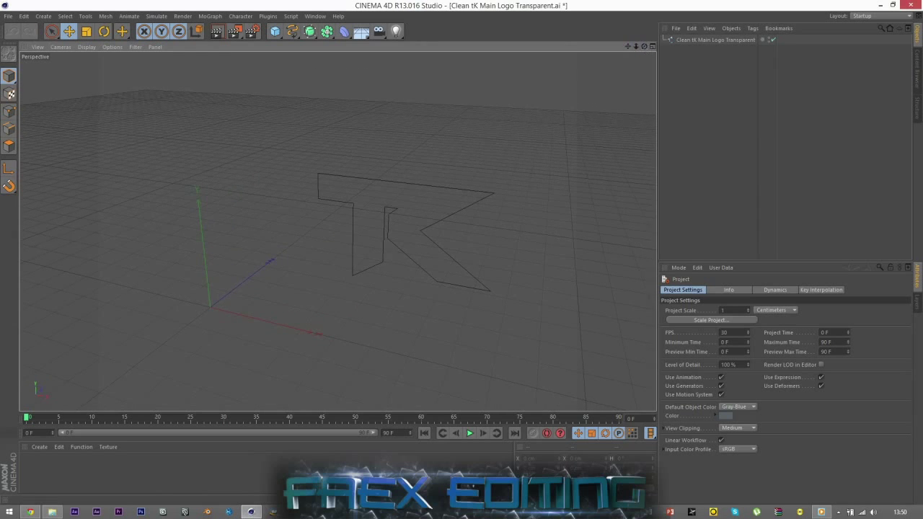
alt+drag(336, 231, 336, 230)
drag(310, 31, 404, 41)
drag(714, 49, 694, 41)
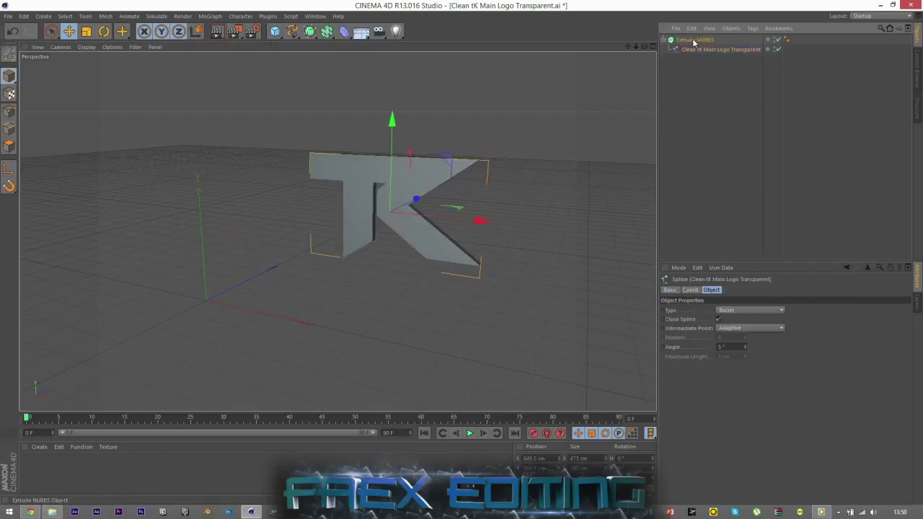
click(703, 103)
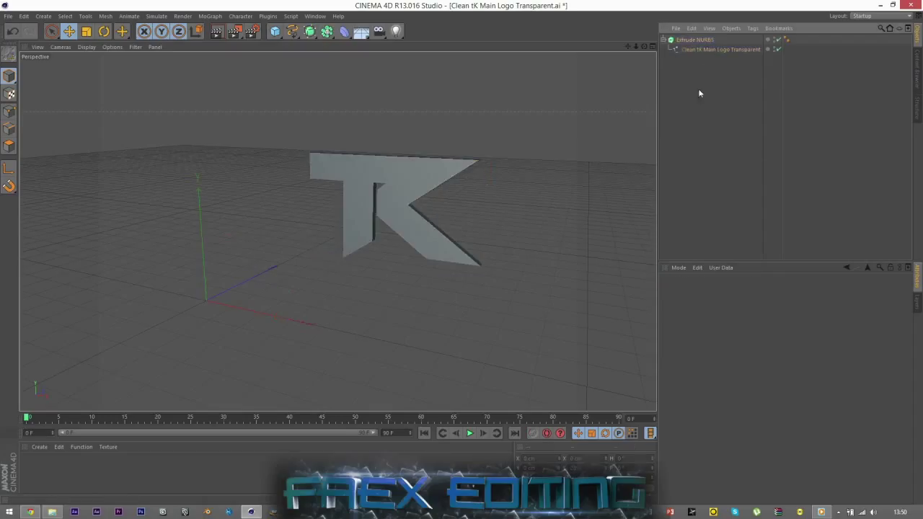
click(689, 50)
click(709, 41)
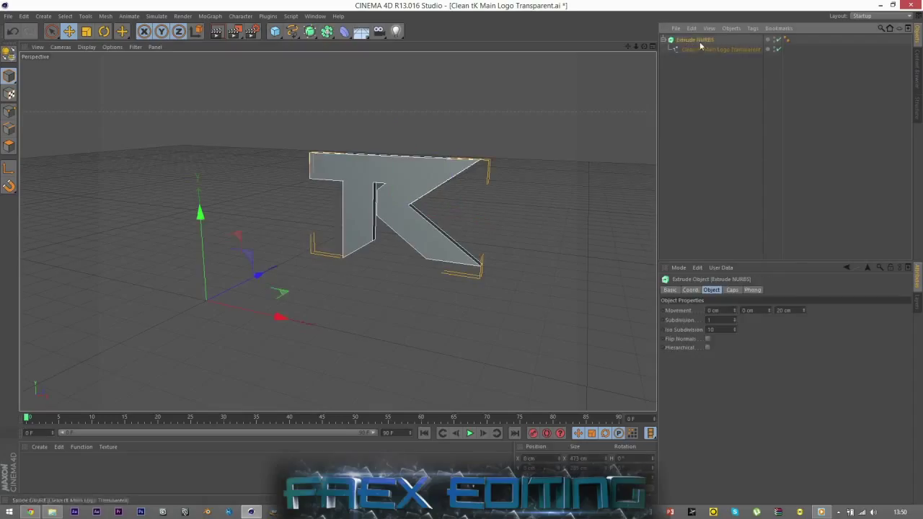
click(705, 76)
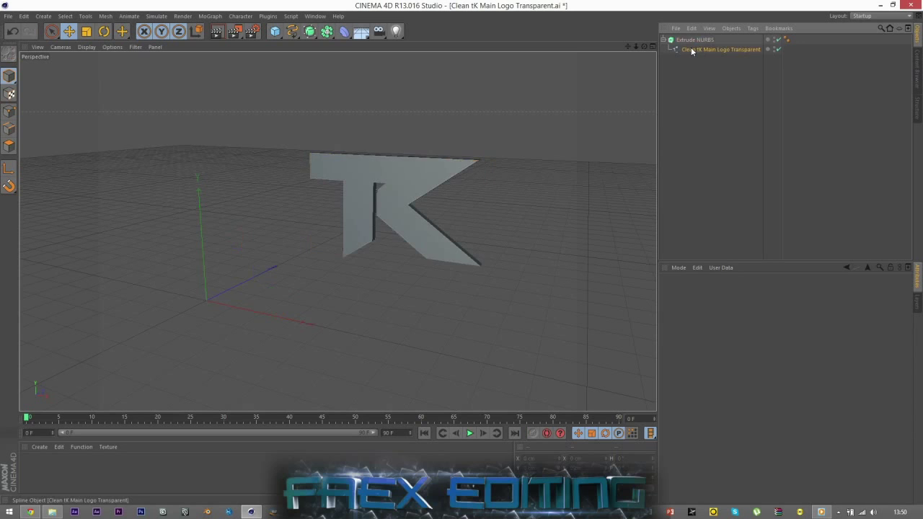
click(692, 49)
click(705, 81)
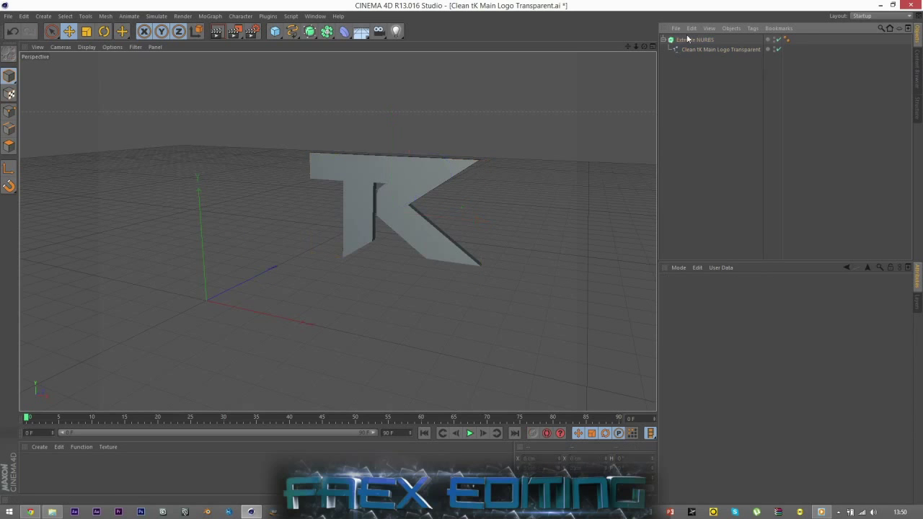
Set the Extrude NURBS depth to 84 cm along the third movement axis
click(694, 39)
drag(644, 46, 815, 308)
click(747, 165)
drag(644, 47, 337, 232)
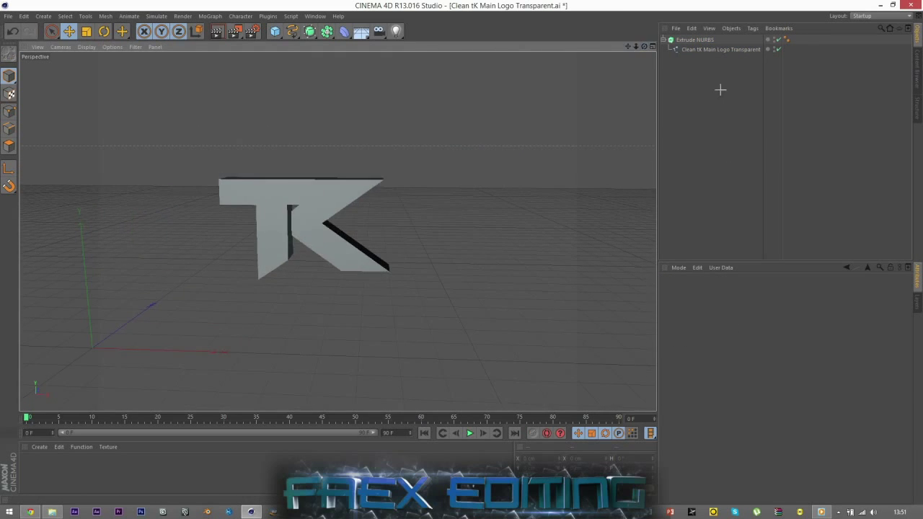
Make the Extrude NURBS editable and merge it with its two caps into one object using Connect Objects + Delete
click(689, 40)
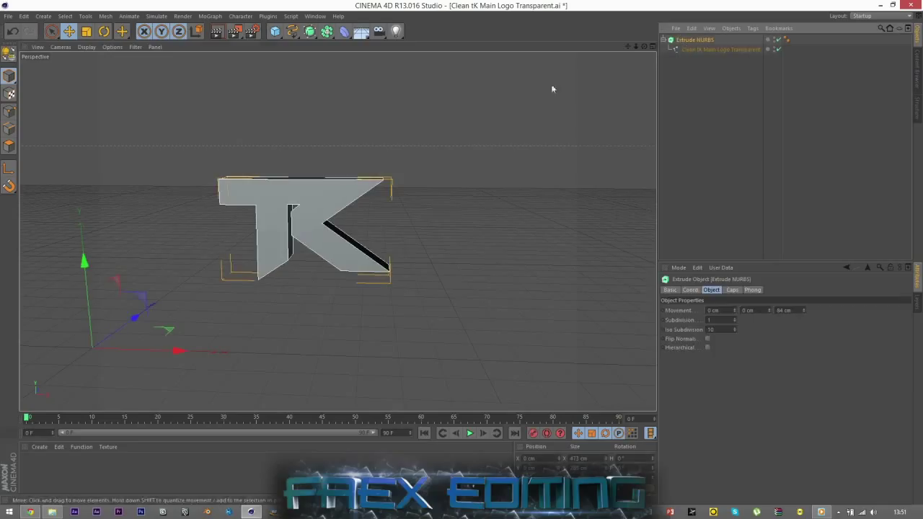
click(8, 54)
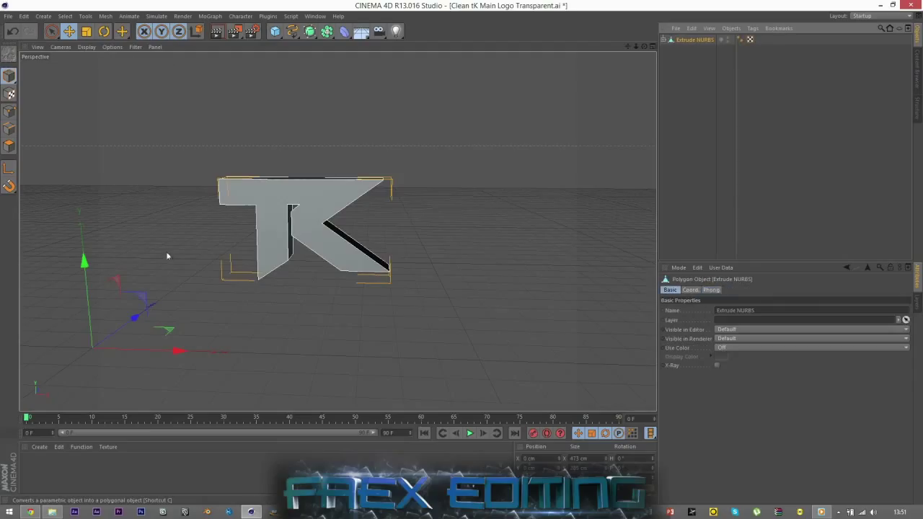
right_click(689, 40)
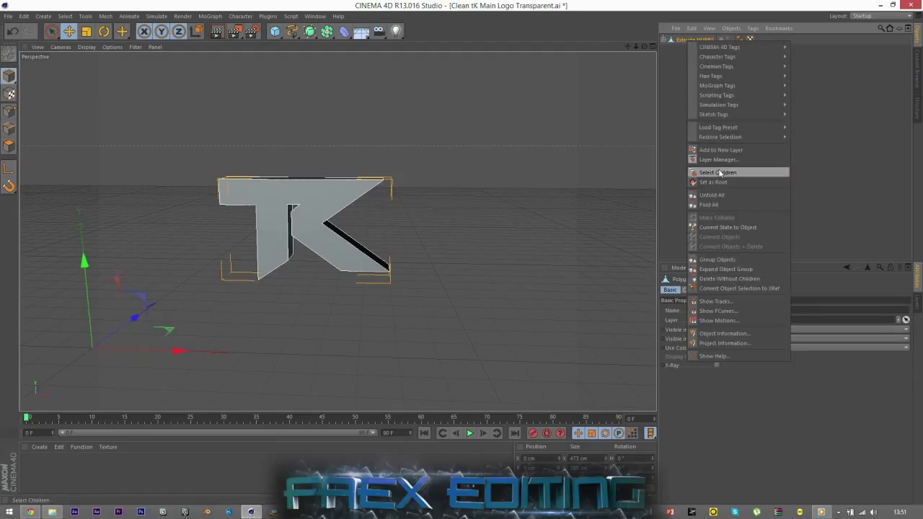
click(718, 173)
click(664, 40)
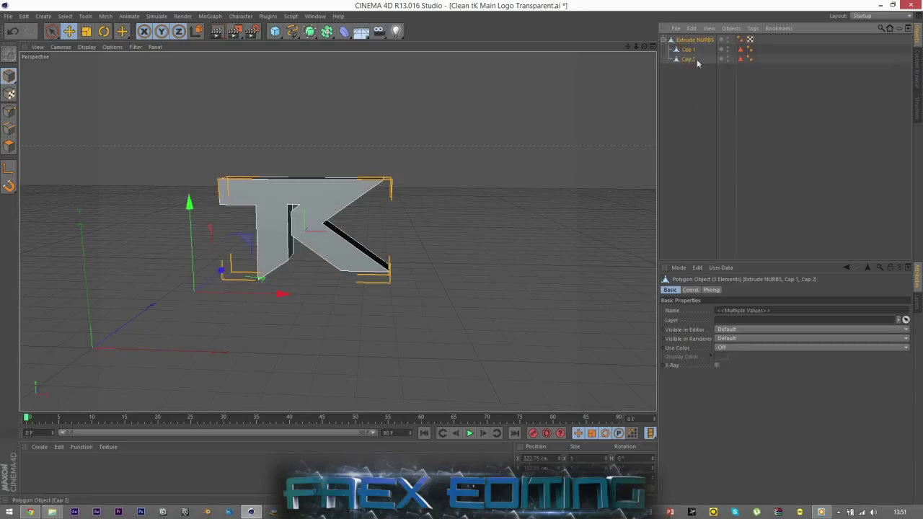
right_click(688, 57)
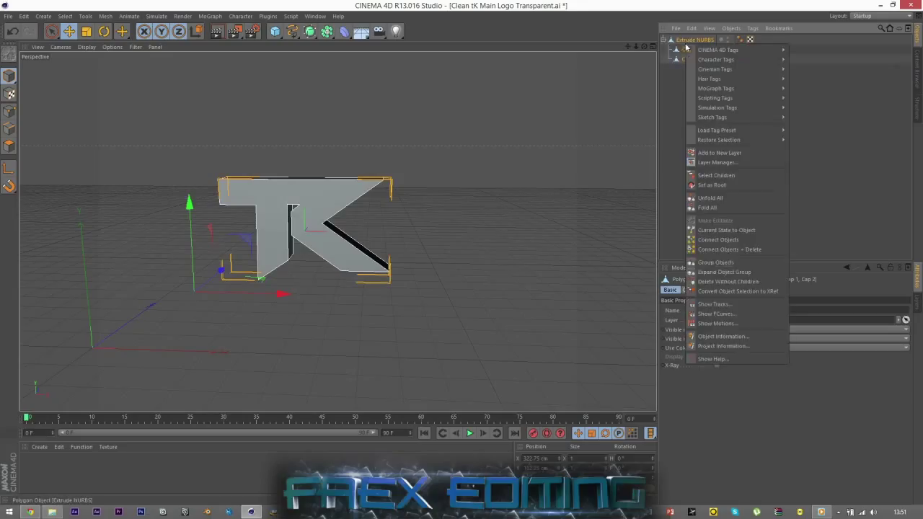
click(730, 253)
click(694, 126)
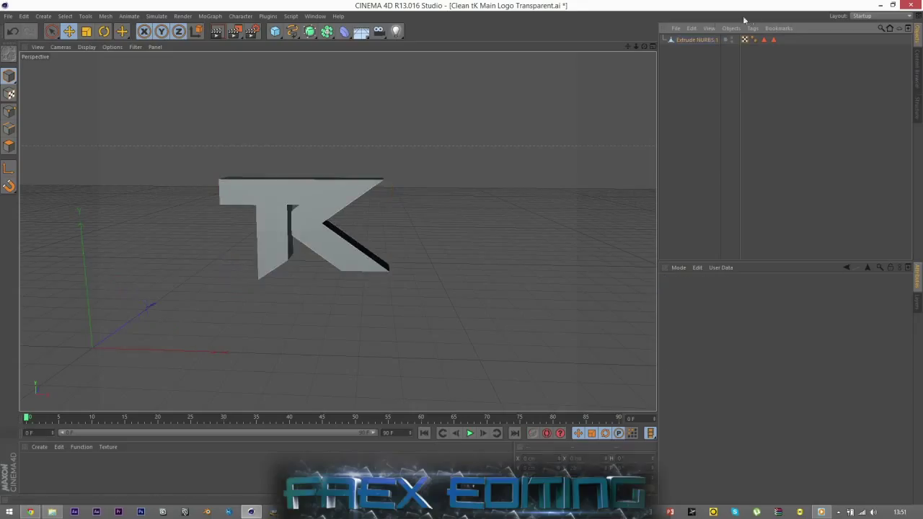
Rename the merged polygon object to "logo" and deselect it
click(695, 39)
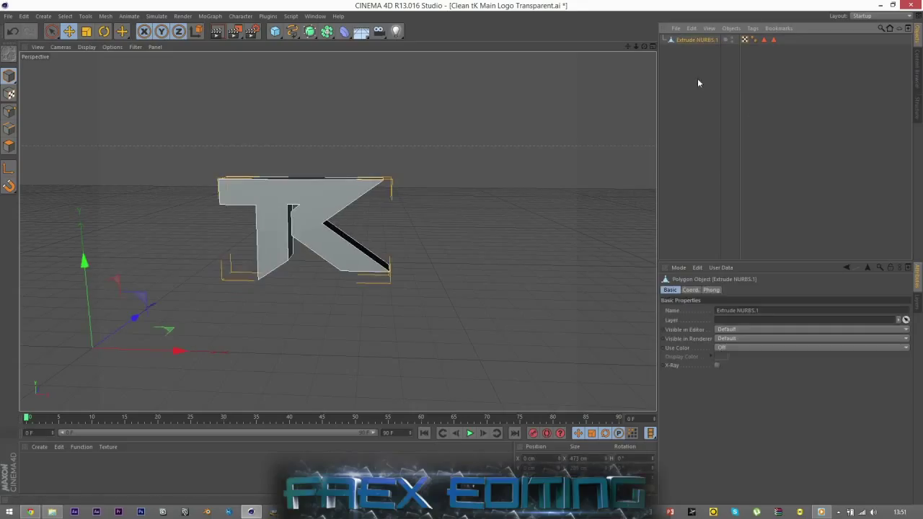
double_click(695, 39)
text(logo)
key(Return)
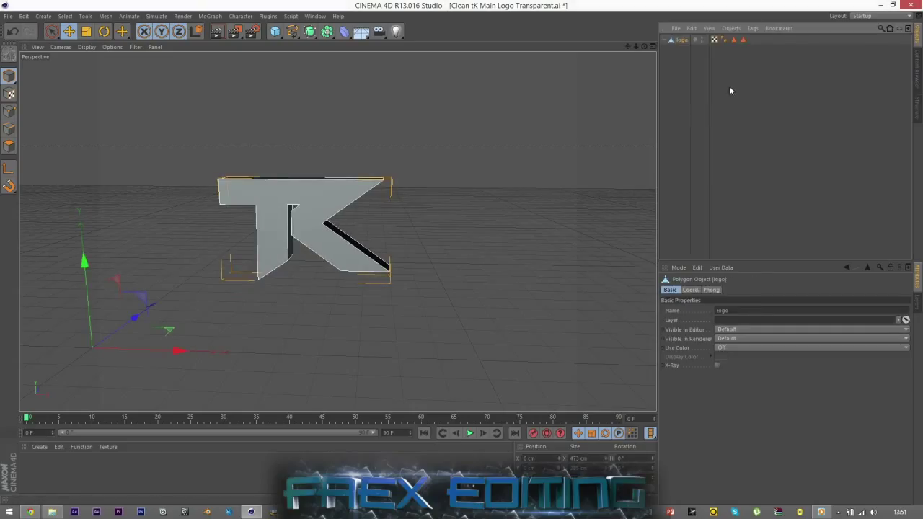
click(450, 170)
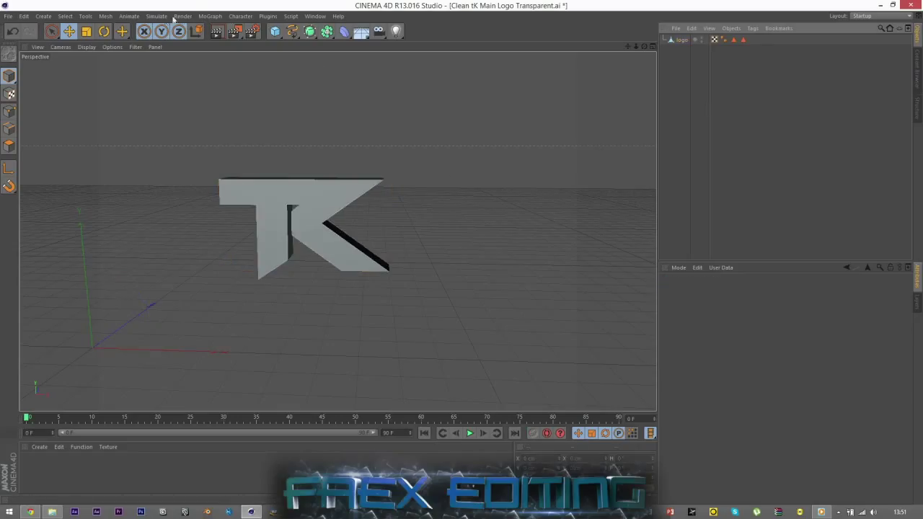
Add a particle Emitter to the scene and deselect it
click(129, 16)
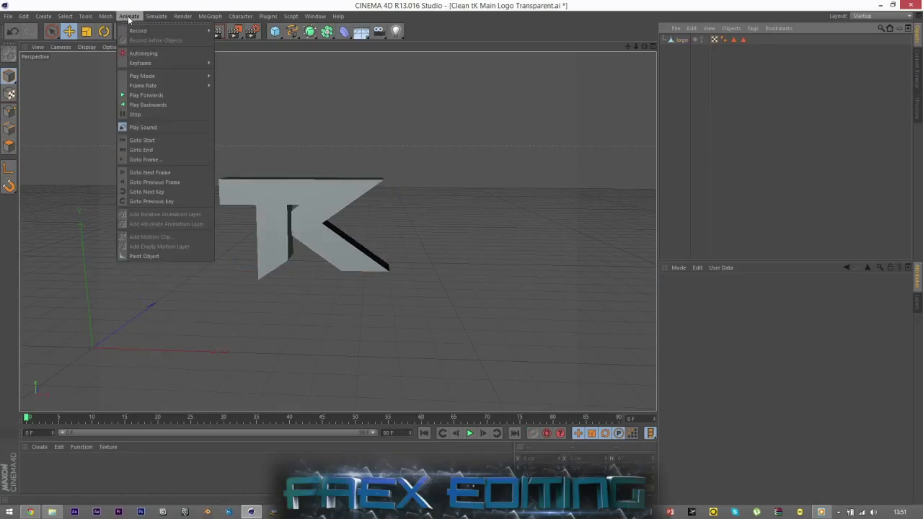
mouse_move(166, 16)
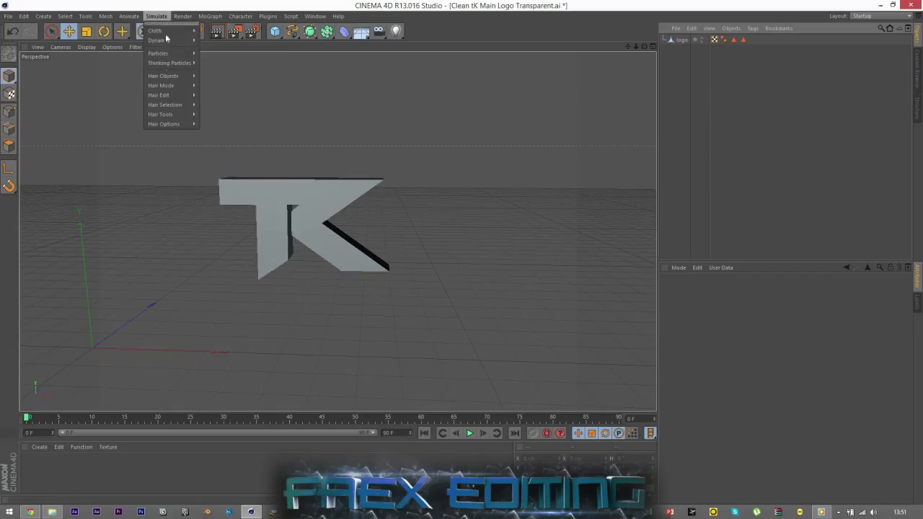
mouse_move(162, 53)
click(217, 57)
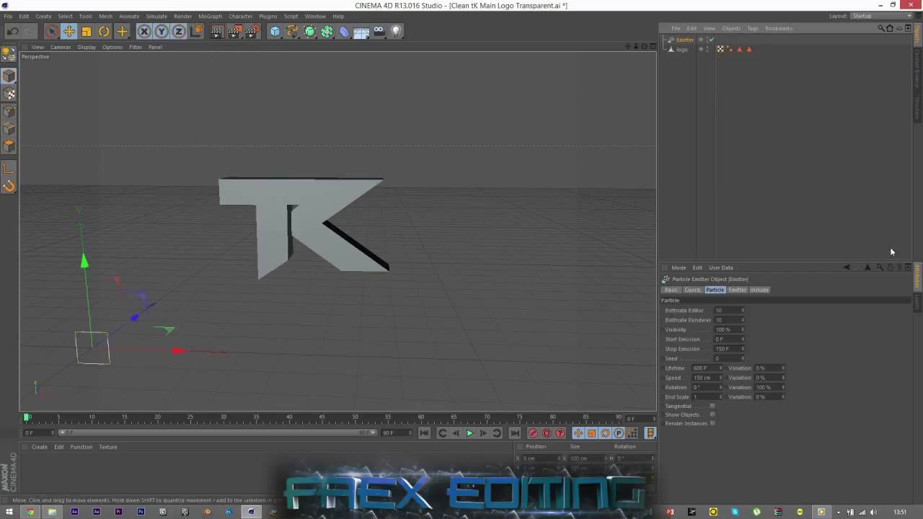
click(760, 148)
scroll(292, 231, down, 2)
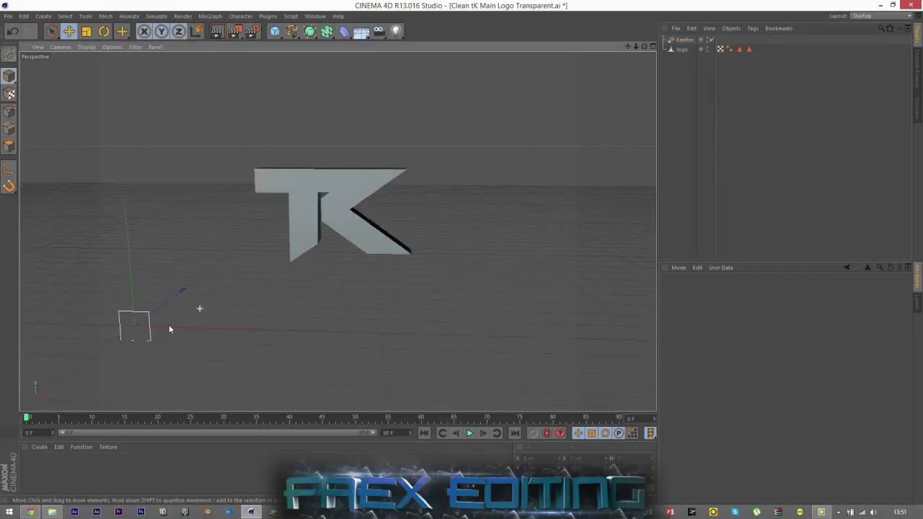
alt+drag(170, 329, 197, 292)
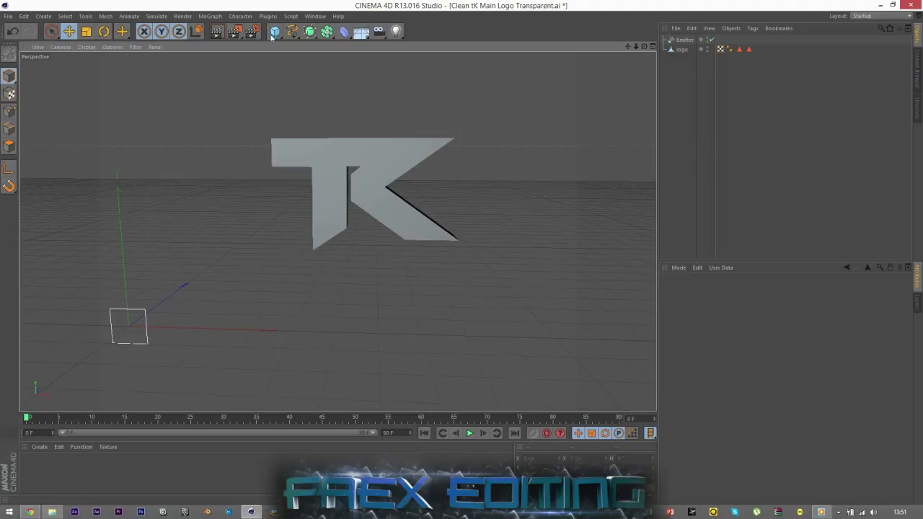
Add a sphere with a 5 cm radius and make it a child of the Emitter
drag(275, 33, 462, 74)
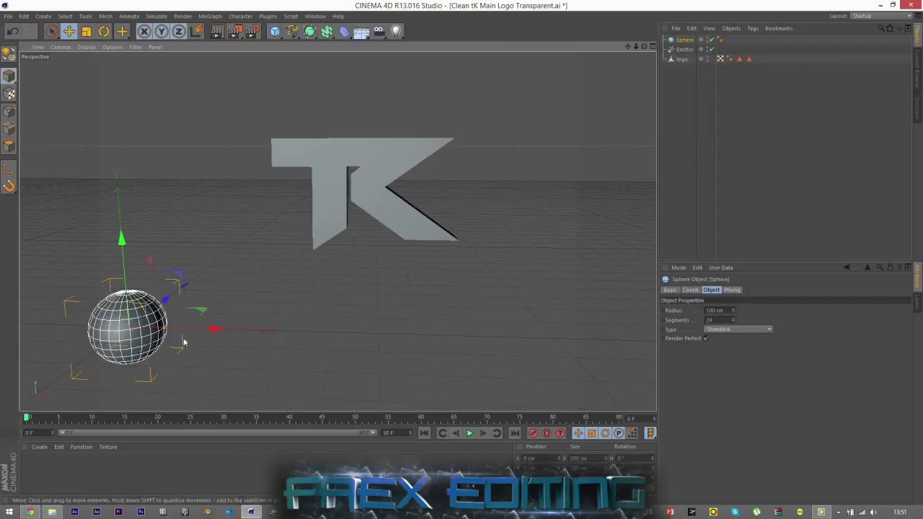
drag(734, 311, 659, 313)
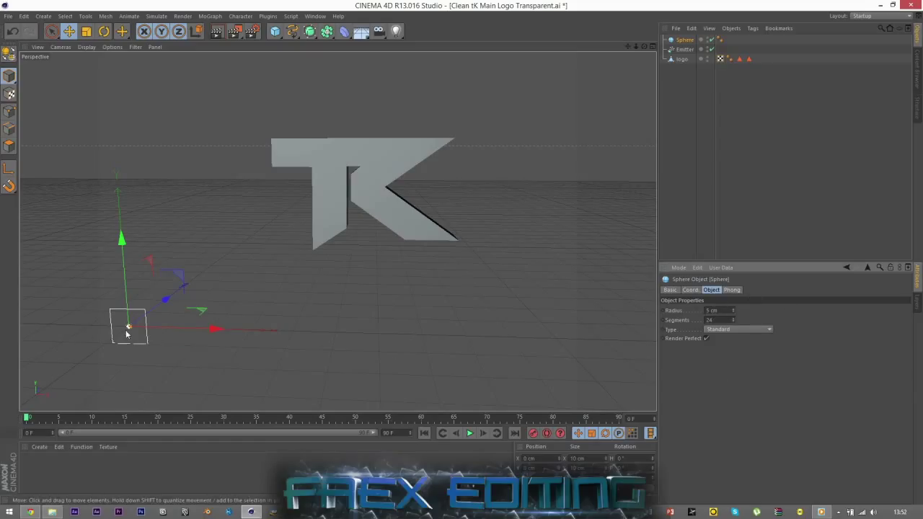
drag(682, 40, 686, 50)
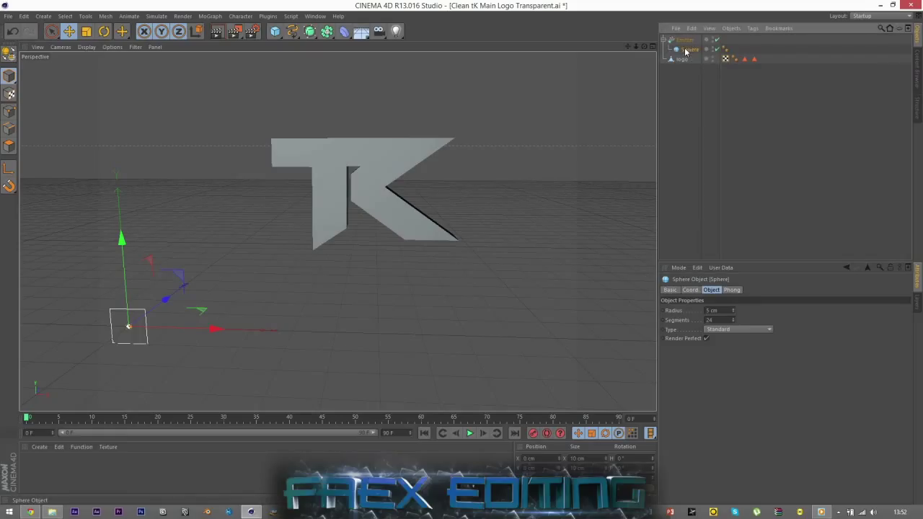
click(687, 136)
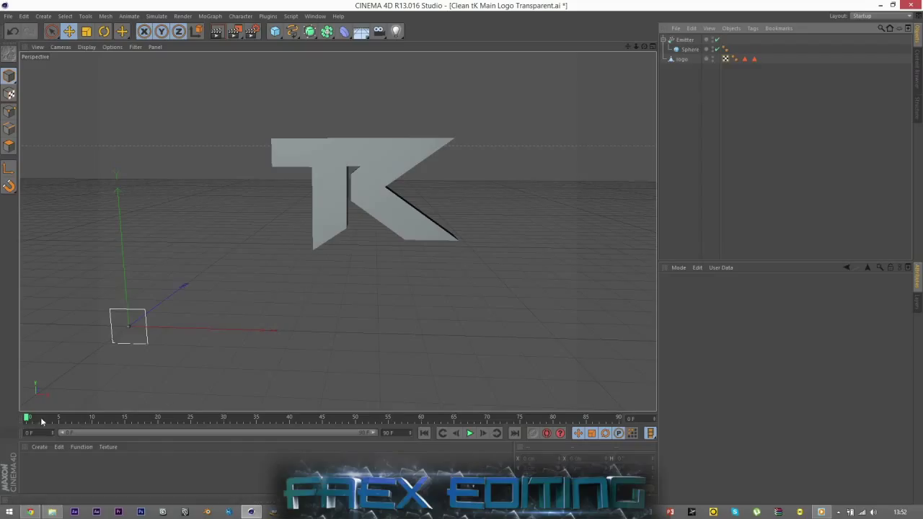
Advance the animation to frame 80 and enable Show Objects on the Emitter so its particles display as spheres
drag(26, 418, 555, 370)
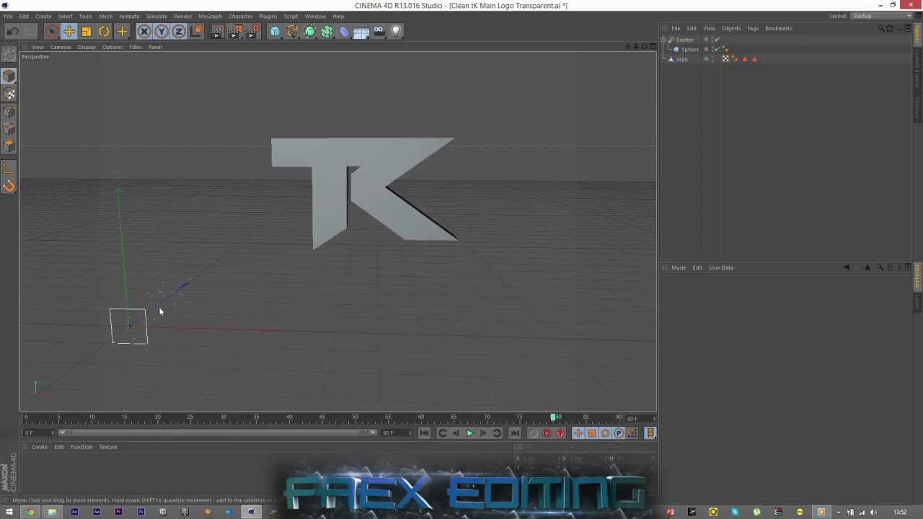
click(684, 39)
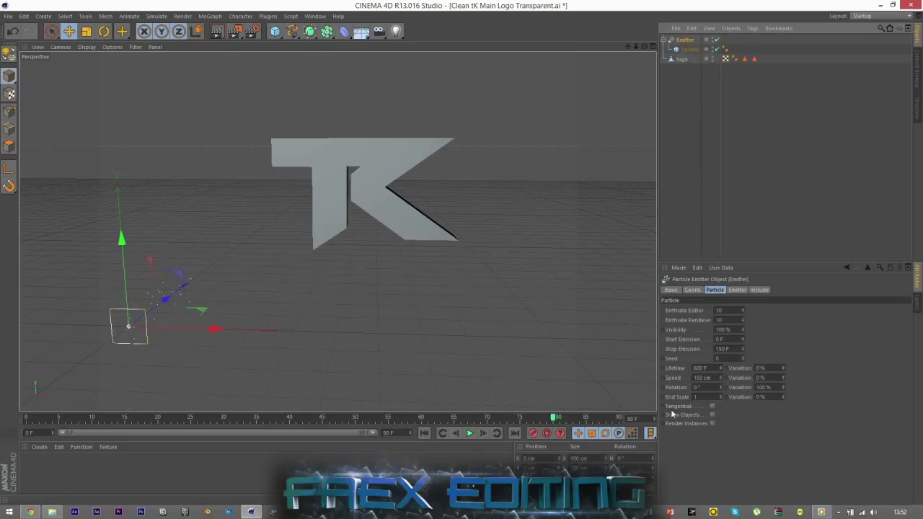
click(713, 415)
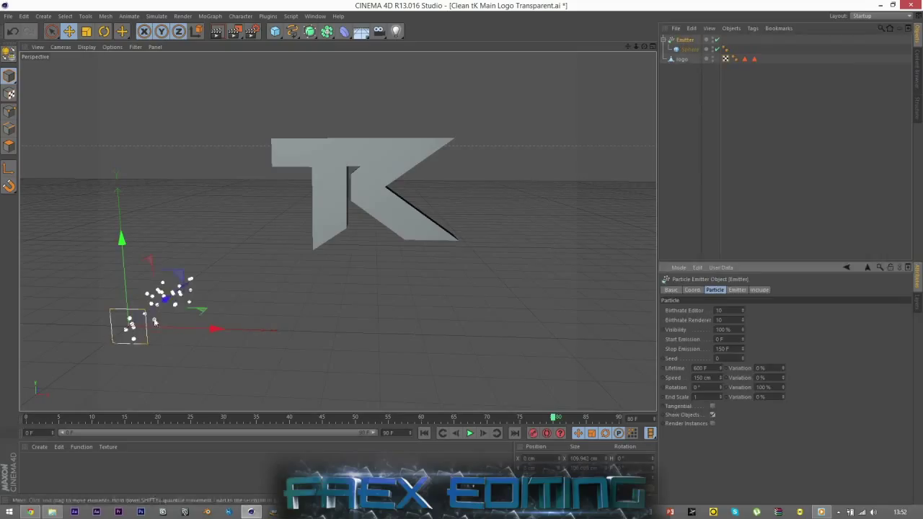
click(774, 200)
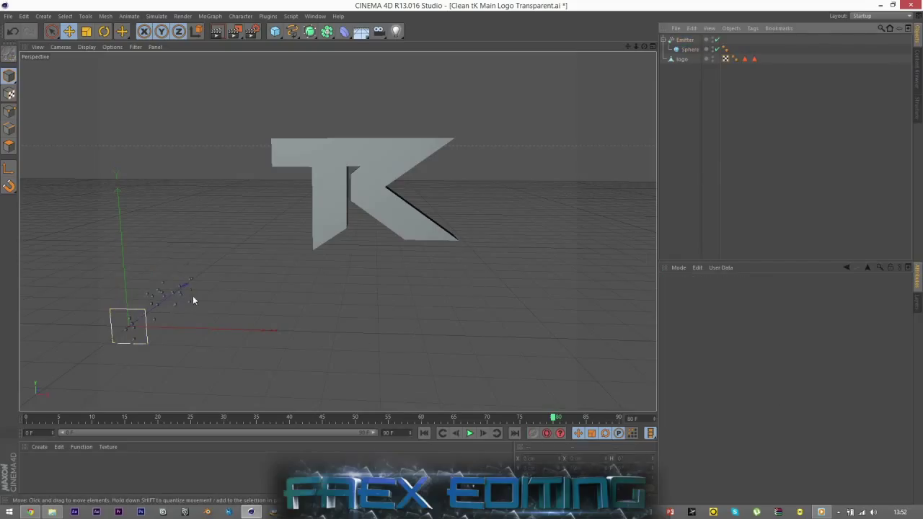
Rotate the Emitter so that it emits the spheres straight down
click(121, 333)
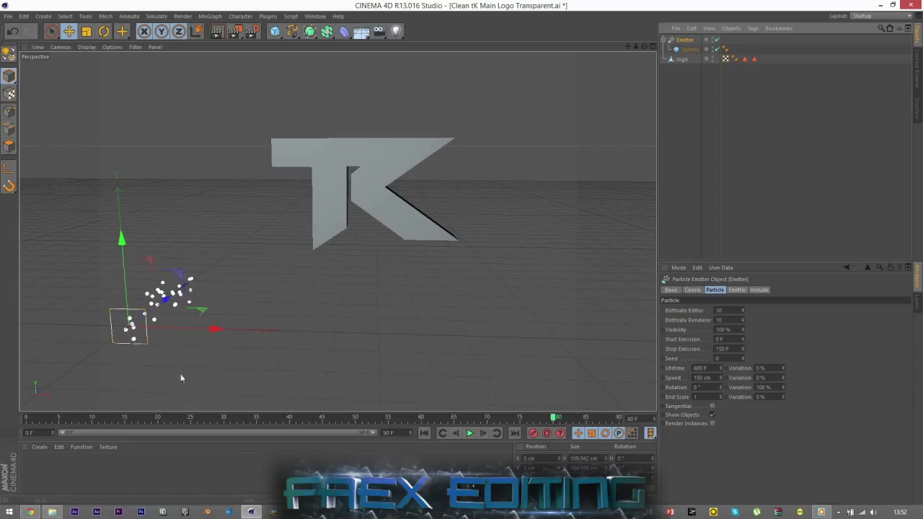
click(104, 31)
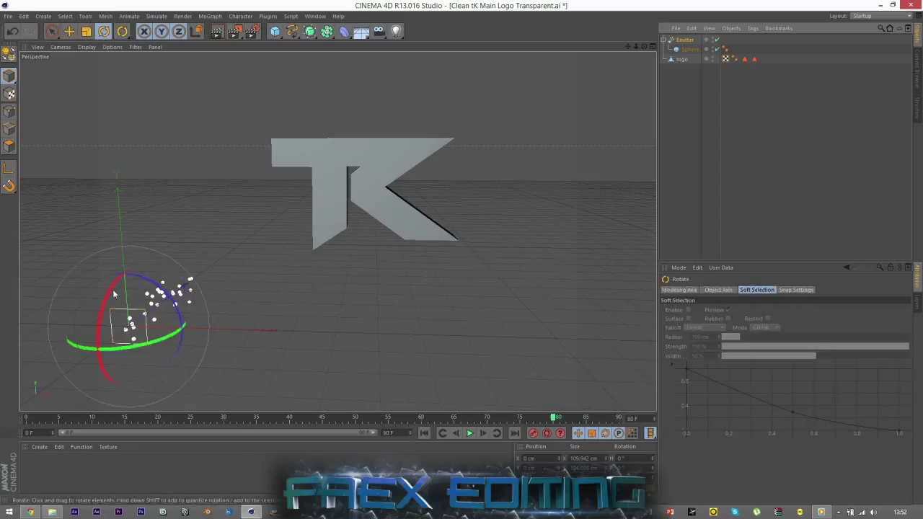
drag(114, 293, 107, 357)
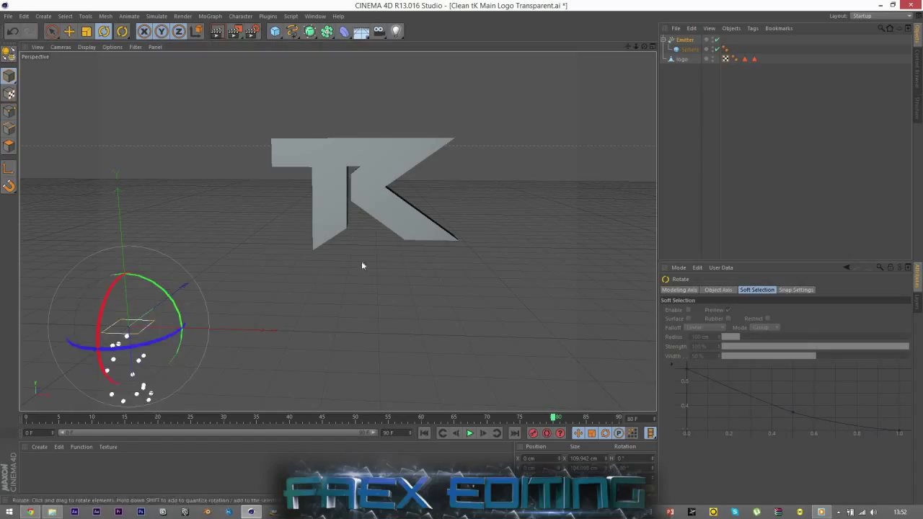
Move the Emitter just above the logo, lining it up in the top and front views
click(69, 31)
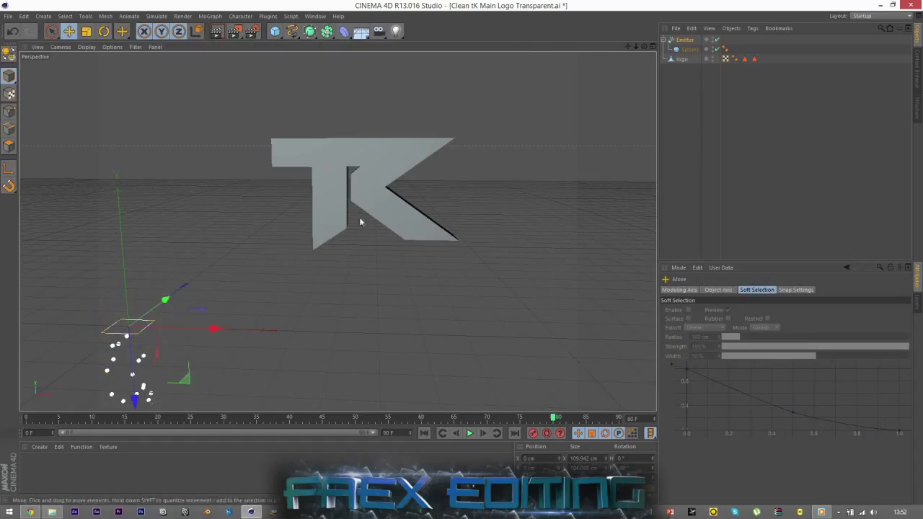
middle_click(390, 198)
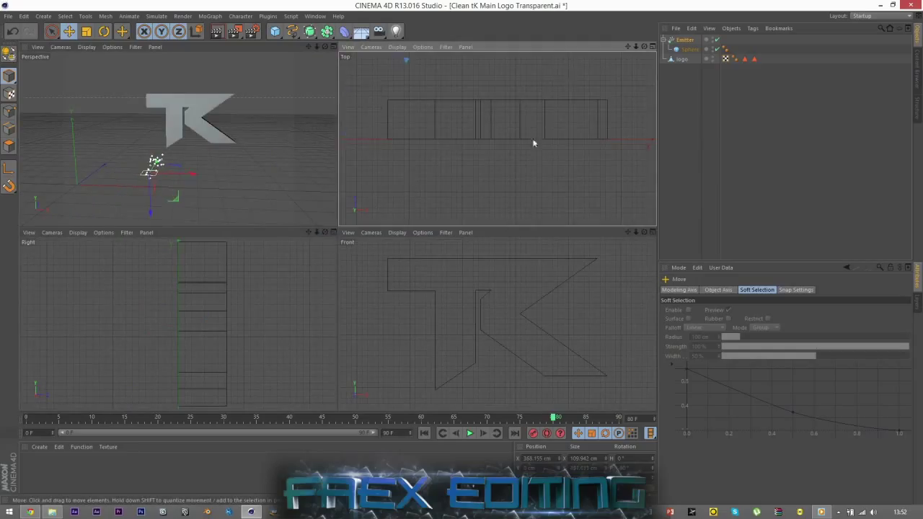
scroll(533, 142, down, 4)
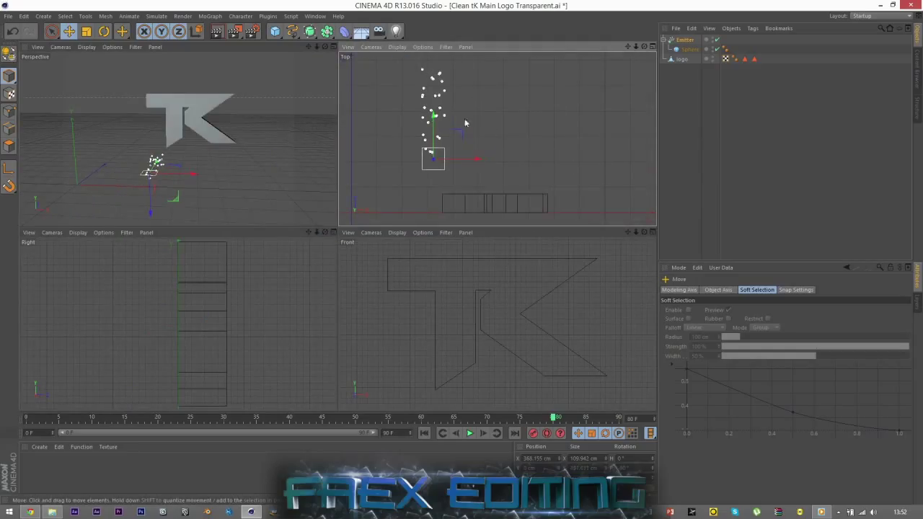
drag(465, 123, 529, 166)
scroll(515, 346, down, 3)
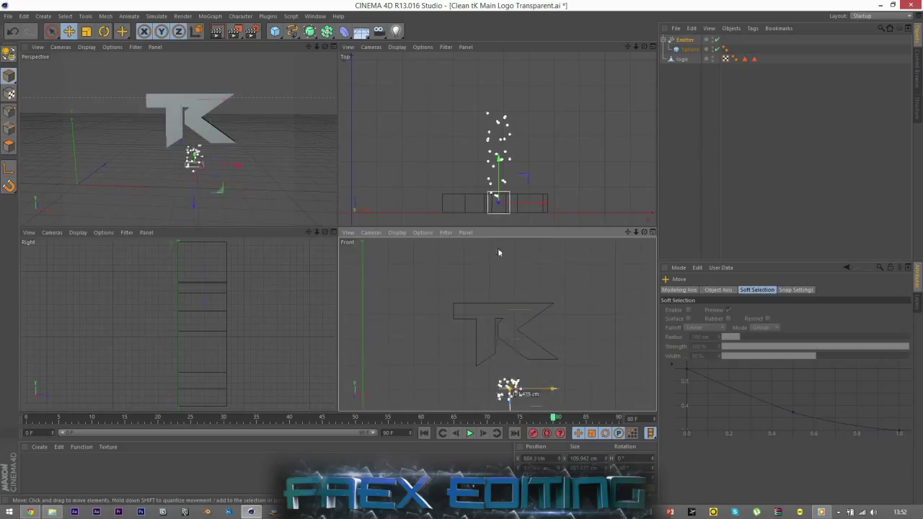
drag(498, 252, 484, 142)
middle_click(236, 158)
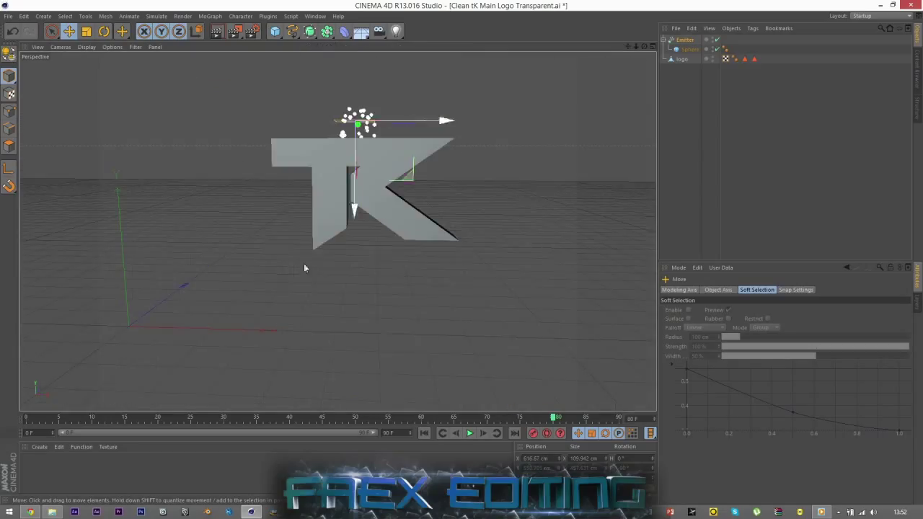
scroll(303, 245, up, 2)
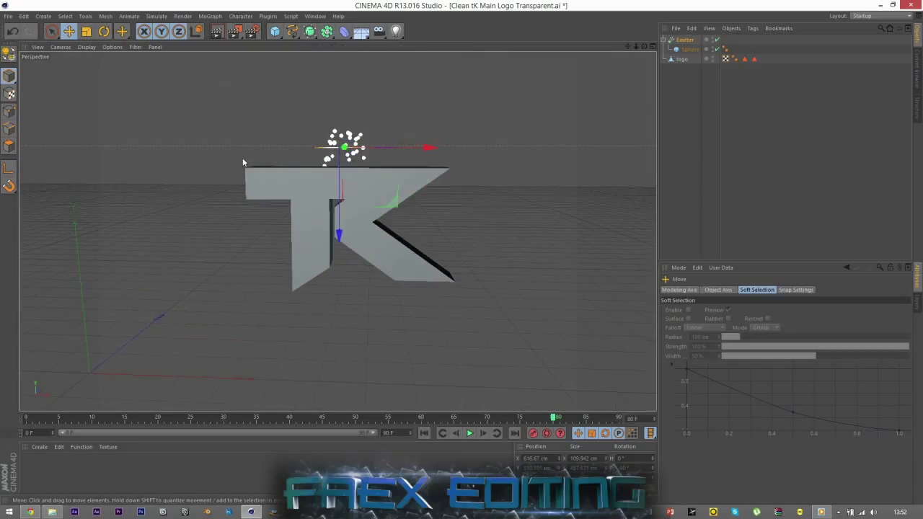
Fit the Emitter to the logo's outline from above by centring it and setting X-Size to 456 cm and Y-Size to 74 cm
middle_click(277, 173)
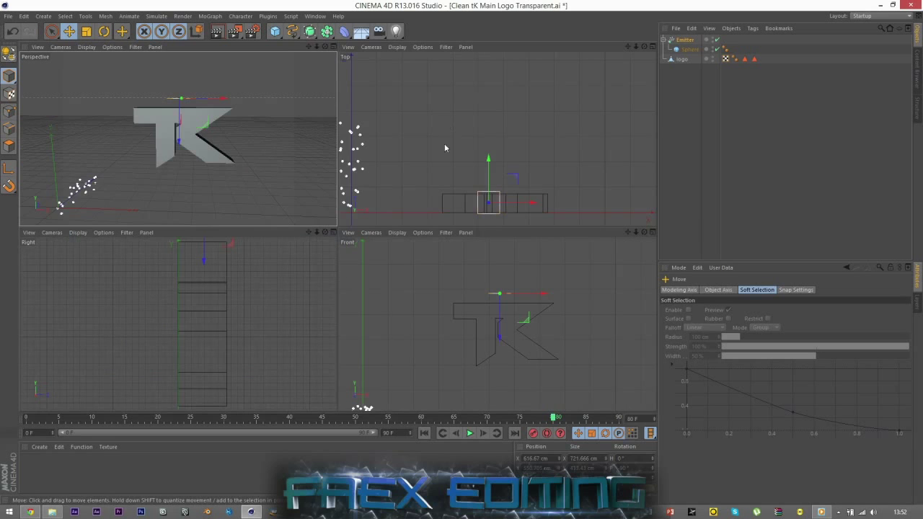
middle_click(445, 148)
scroll(361, 317, up, 3)
scroll(371, 294, up, 1)
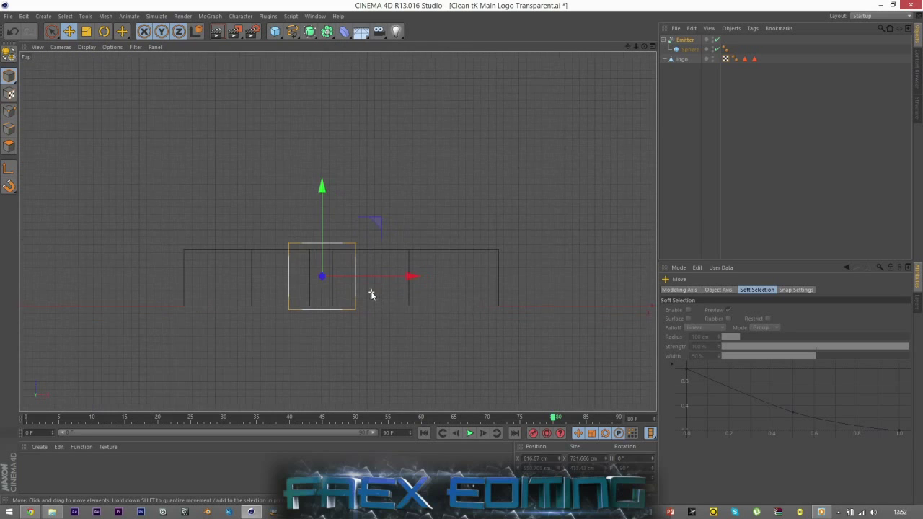
click(686, 41)
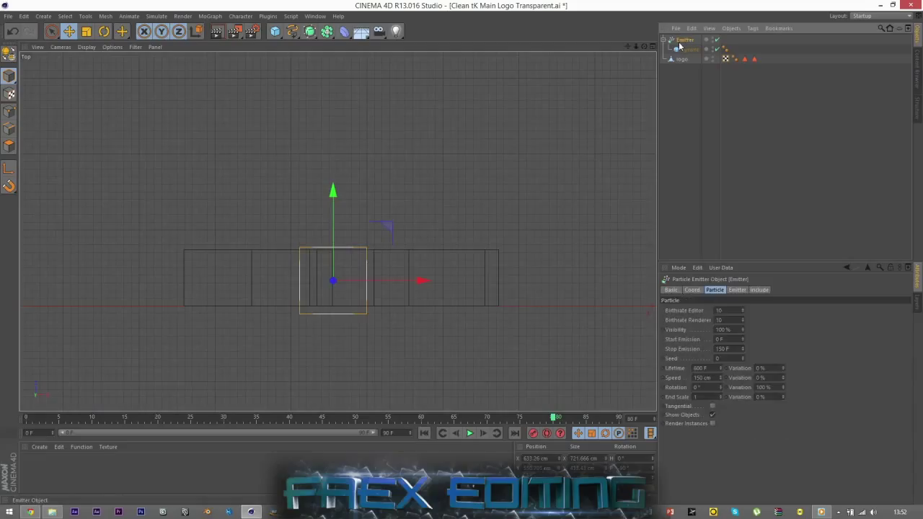
click(736, 290)
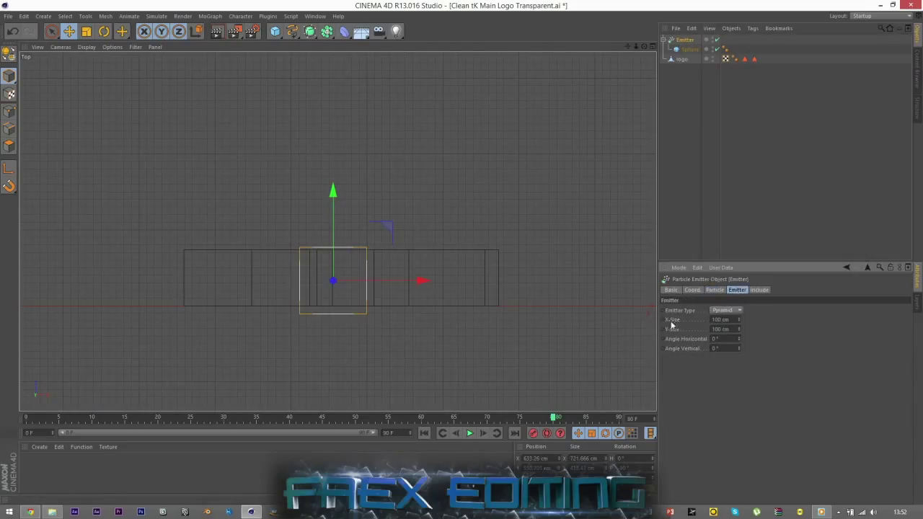
drag(738, 319, 801, 317)
drag(389, 280, 397, 280)
mouse_move(740, 320)
mouse_down()
mouse_move(750, 320)
mouse_move(732, 330)
mouse_up()
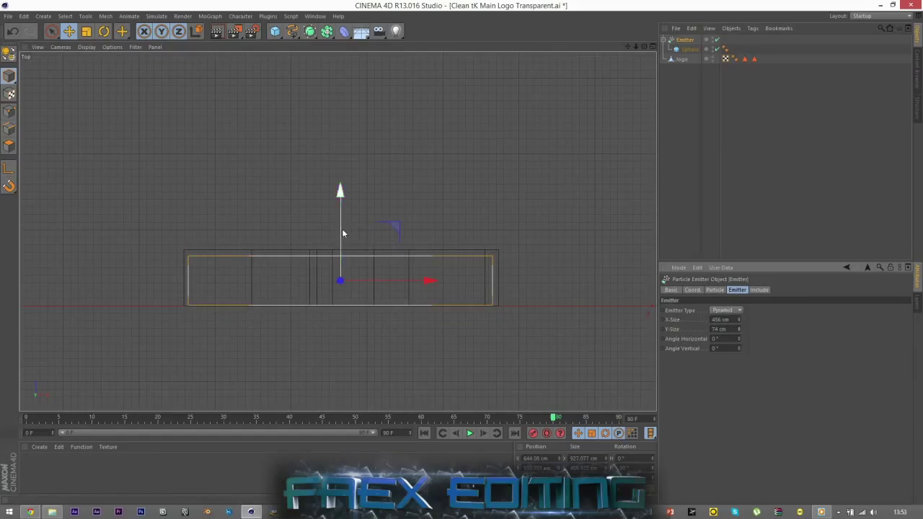
drag(341, 231, 341, 227)
click(315, 236)
Play the particle animation from the first frame in the perspective view to check how the spheres fall
key(F5)
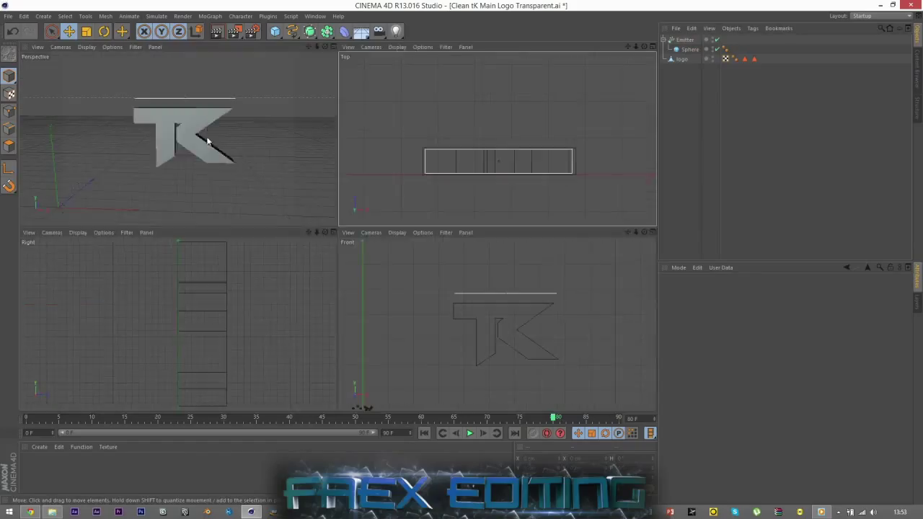
key(F1)
click(685, 39)
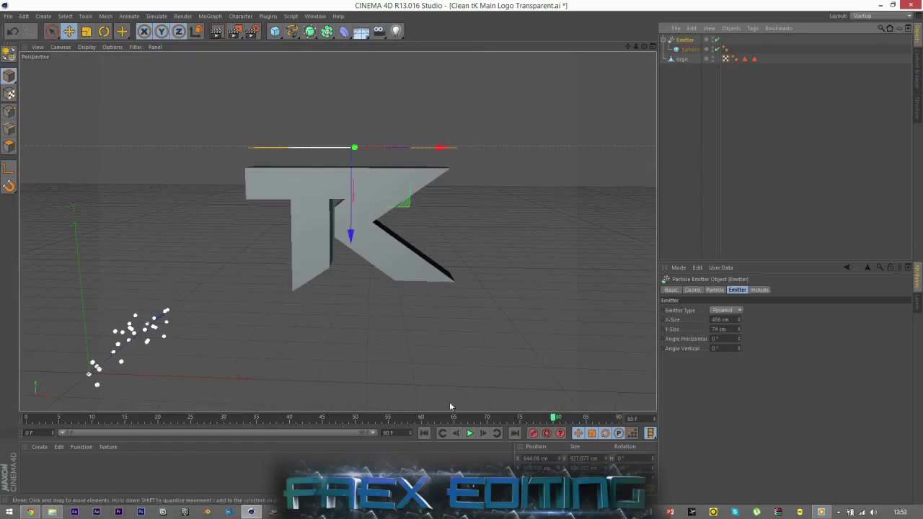
click(424, 432)
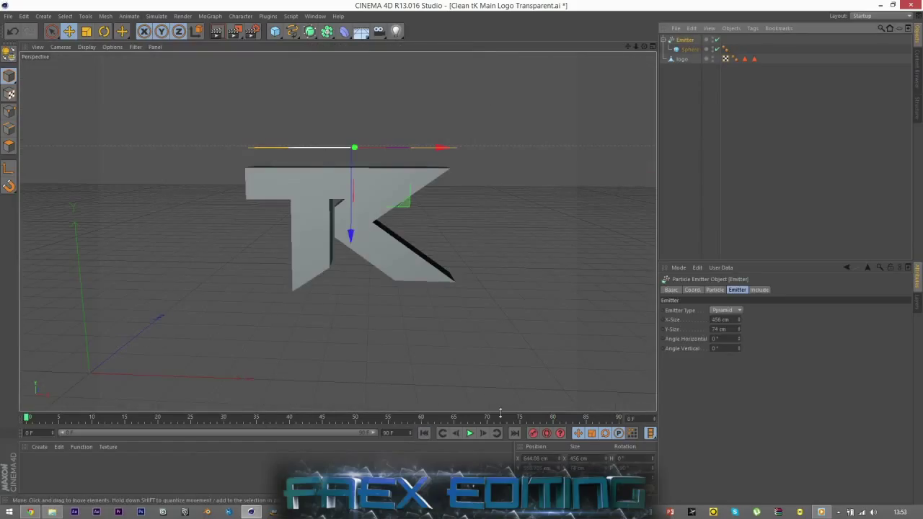
click(470, 433)
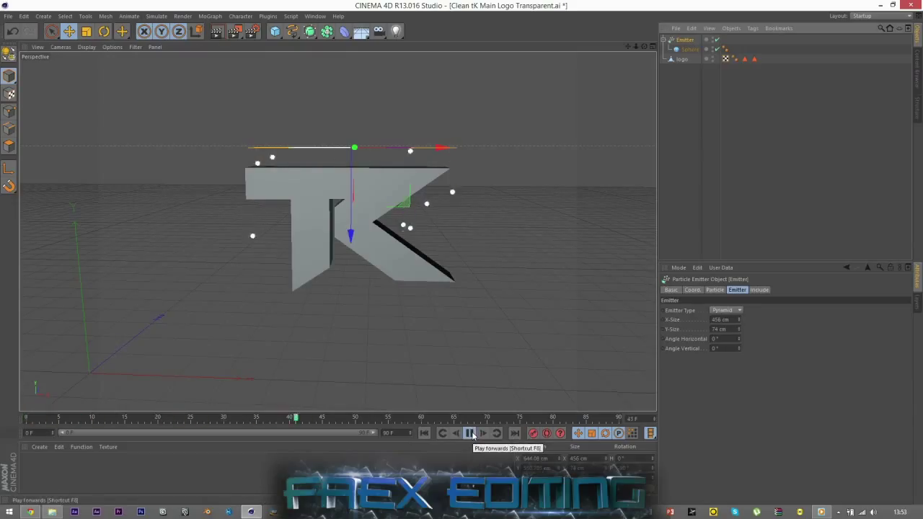
click(470, 434)
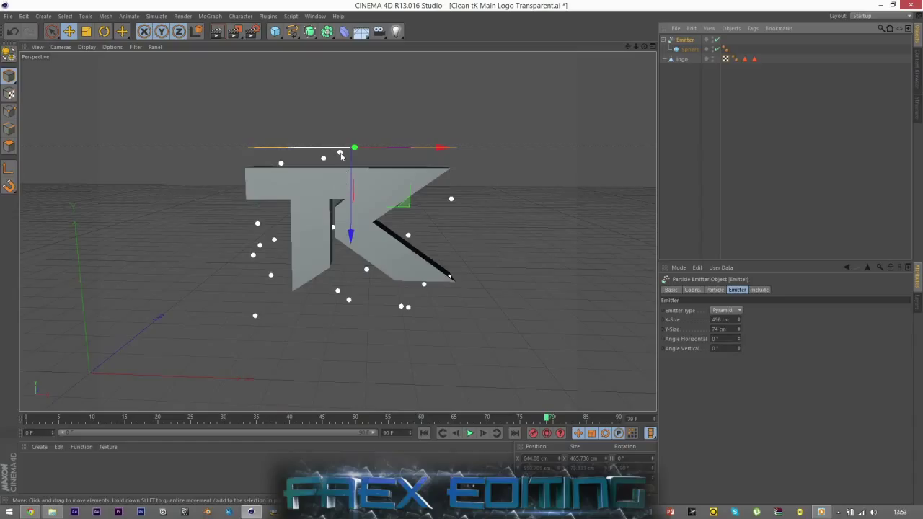
Add a Rigid Body simulation tag to the Emitter and play the animation to test it
right_click(685, 41)
mouse_move(725, 106)
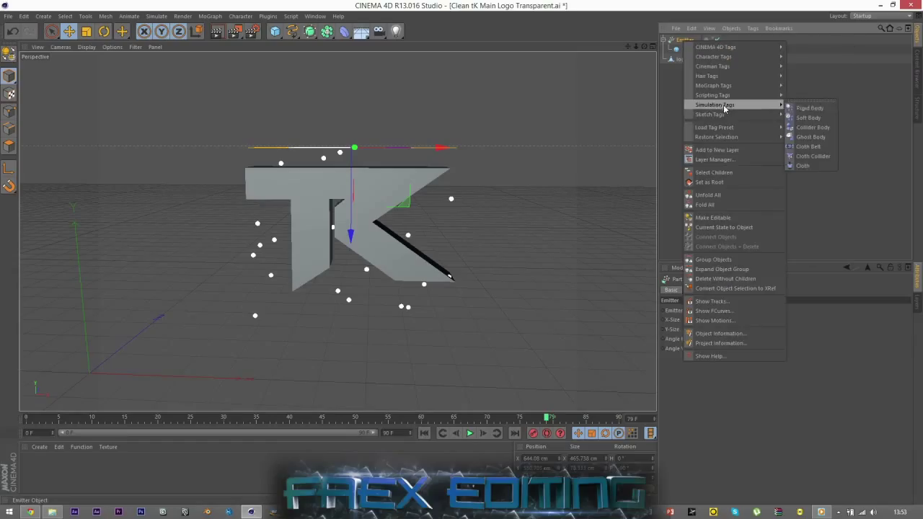
click(810, 108)
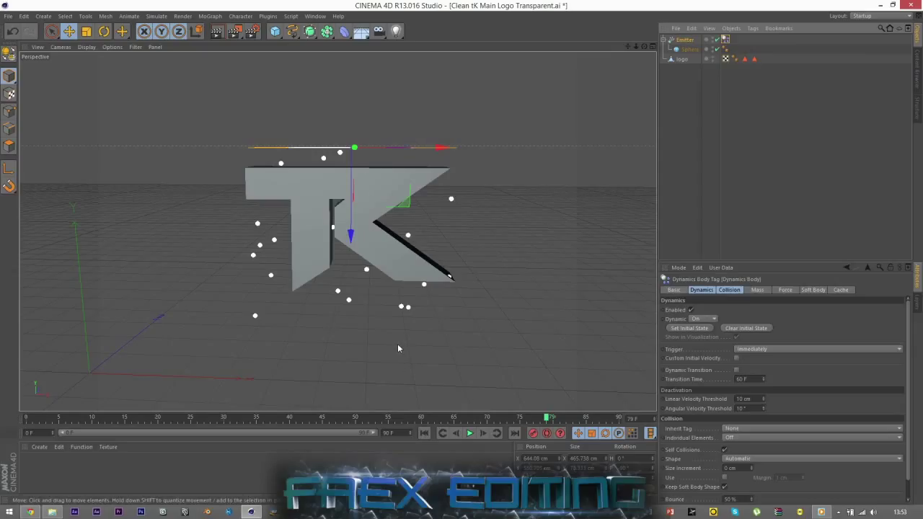
click(692, 81)
click(469, 433)
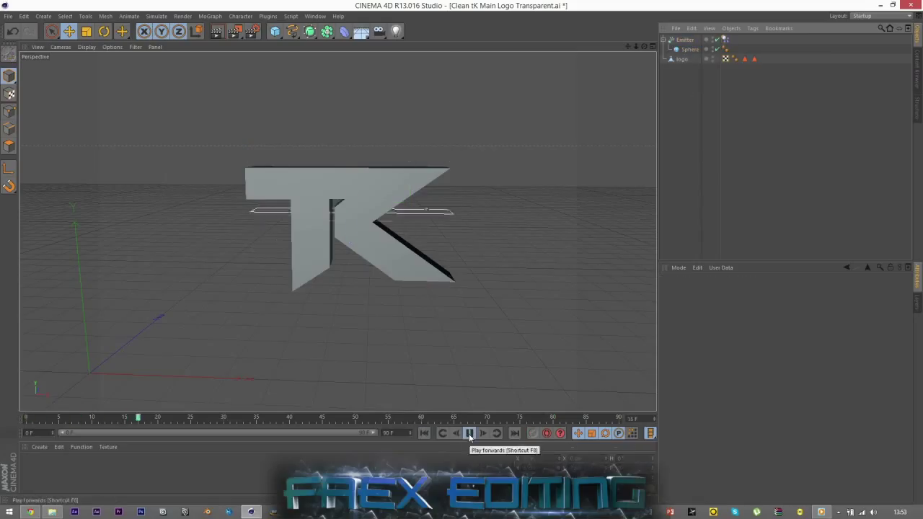
Set Individual Elements to All in the Emitter's dynamics tag and play the animation from the first frame to test it
click(470, 433)
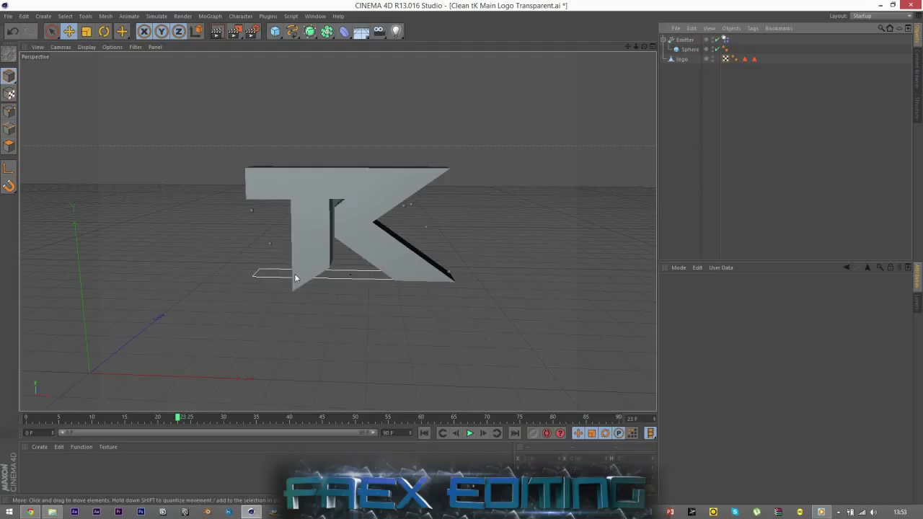
click(425, 432)
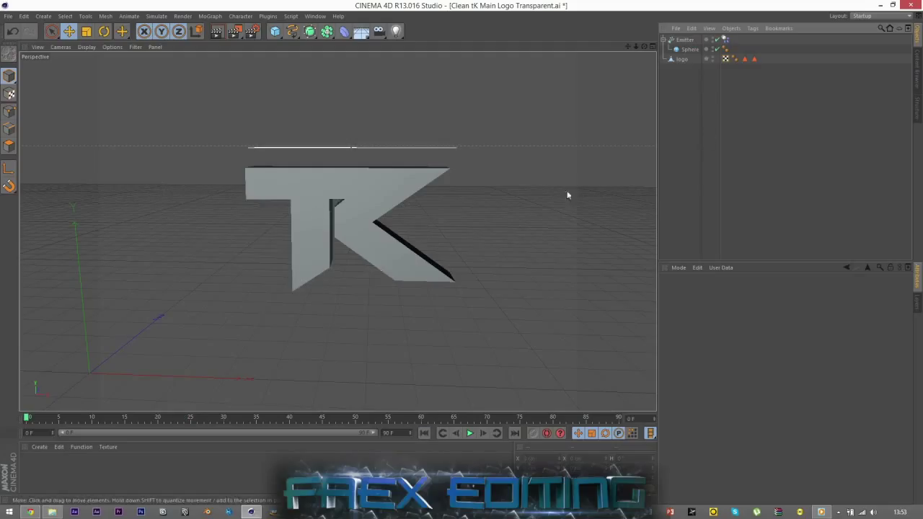
click(725, 40)
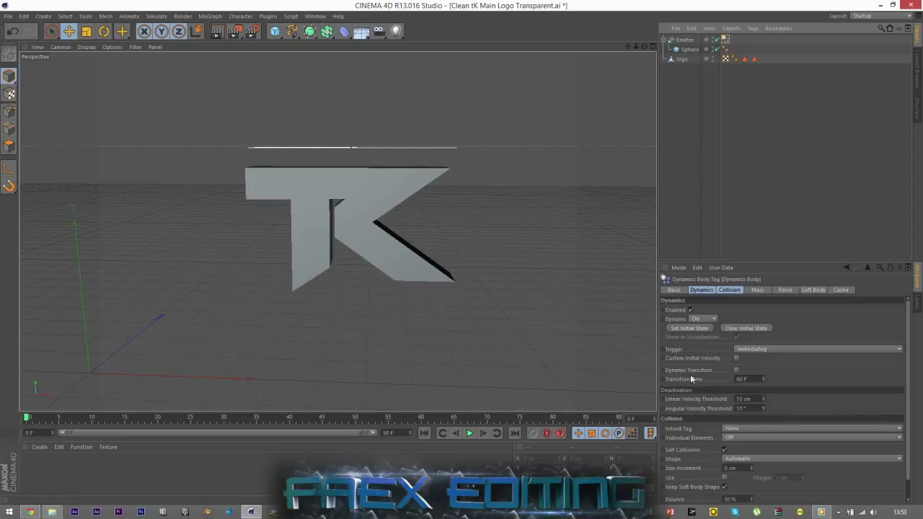
click(743, 438)
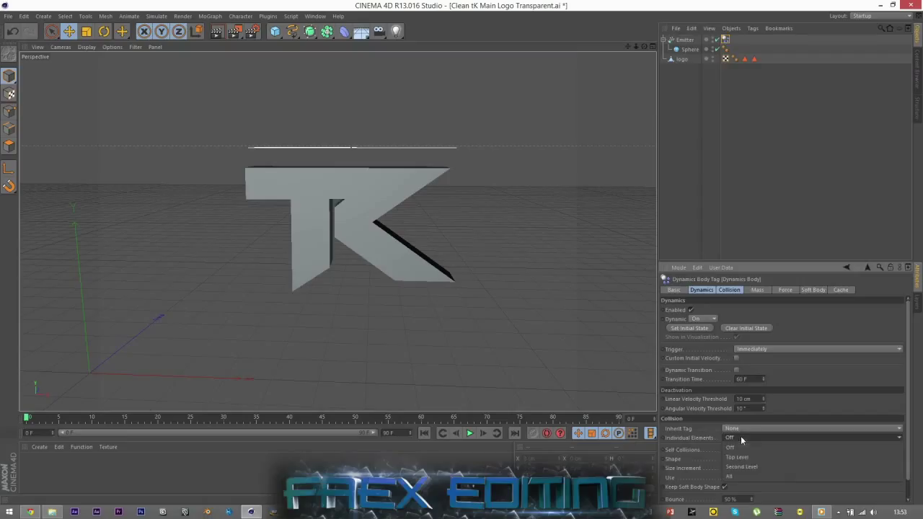
click(735, 477)
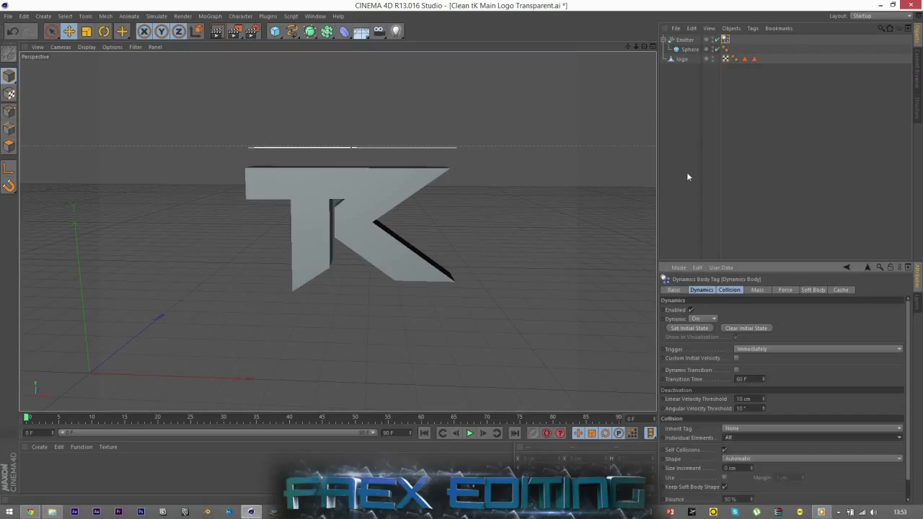
click(727, 94)
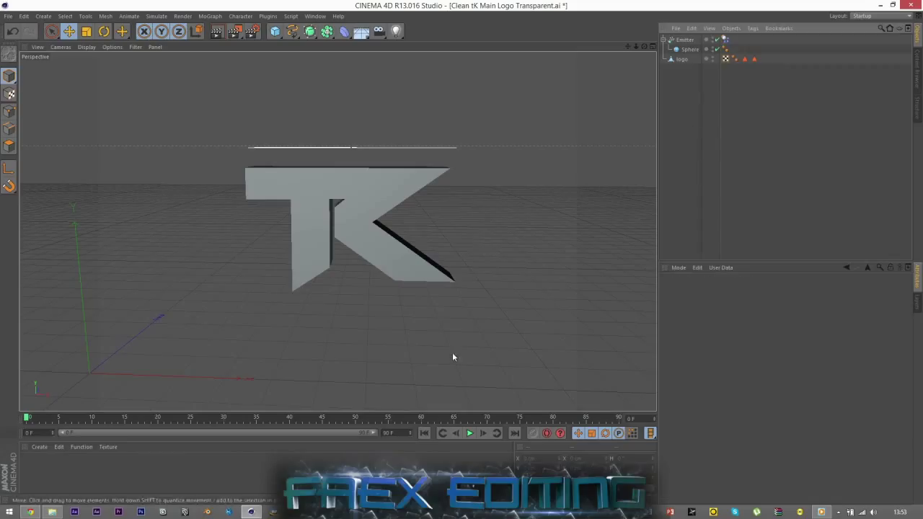
click(469, 434)
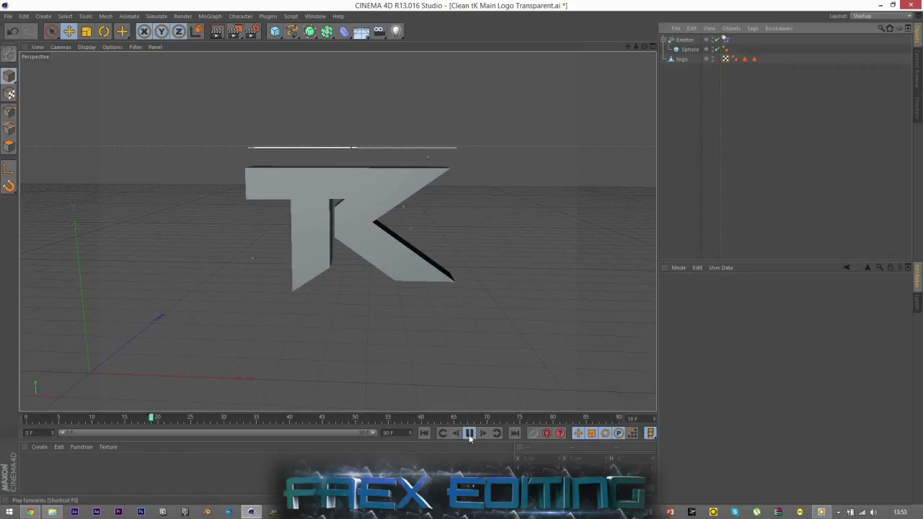
click(470, 434)
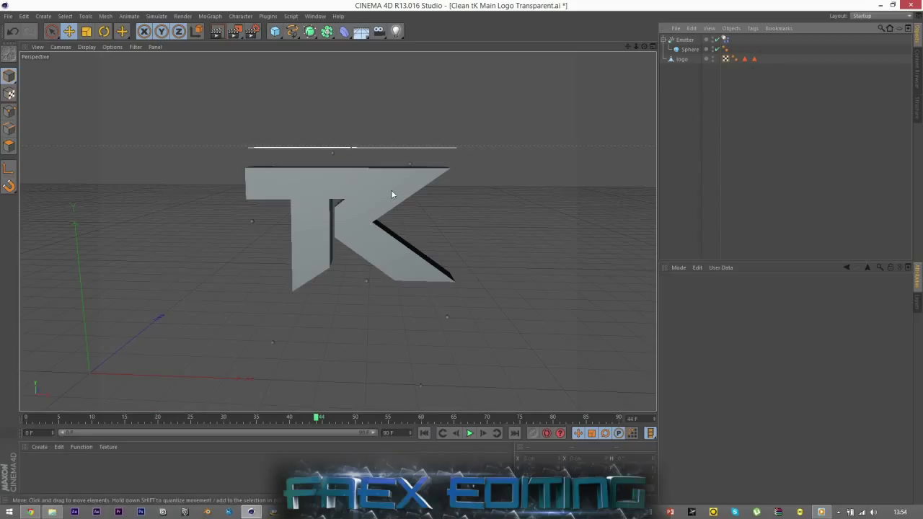
Add a Collider Body simulation tag to the logo object
click(678, 61)
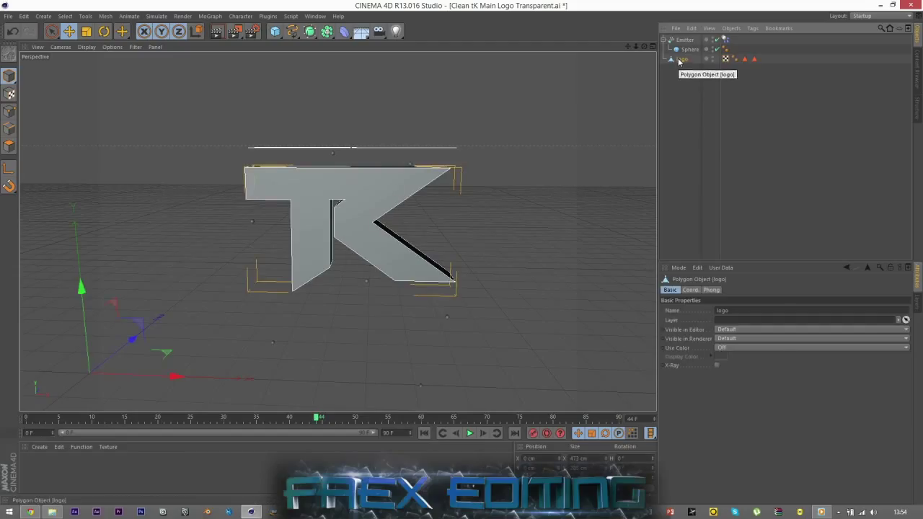
right_click(678, 62)
mouse_move(724, 124)
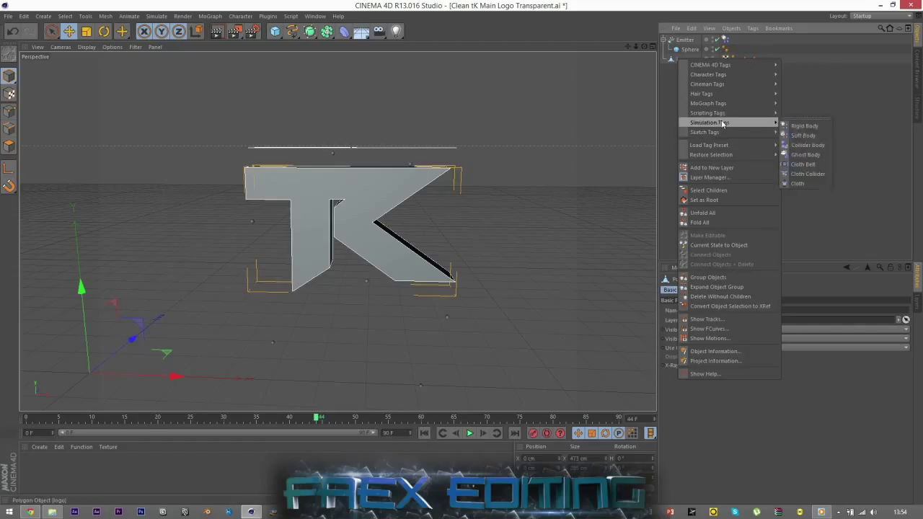
click(809, 145)
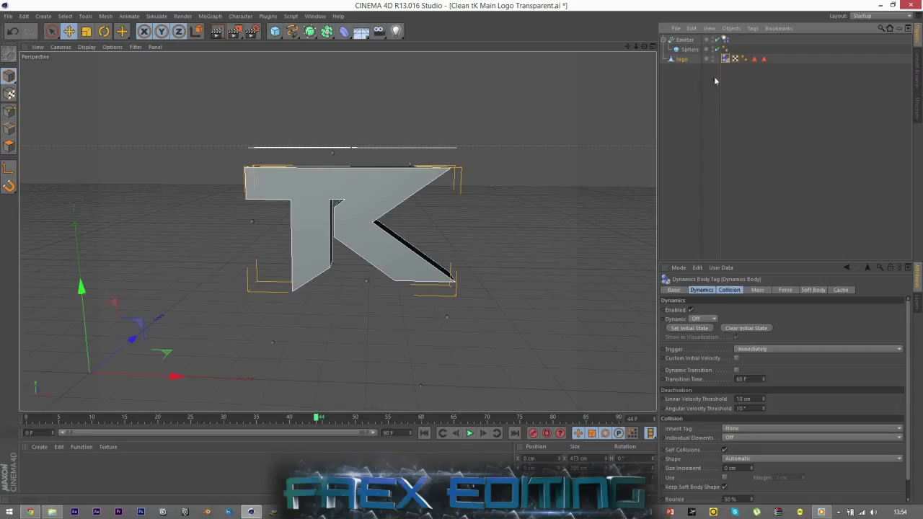
click(603, 150)
Play the animation from the first frame to check how the spheres collide with the logo, and rewind it
click(424, 433)
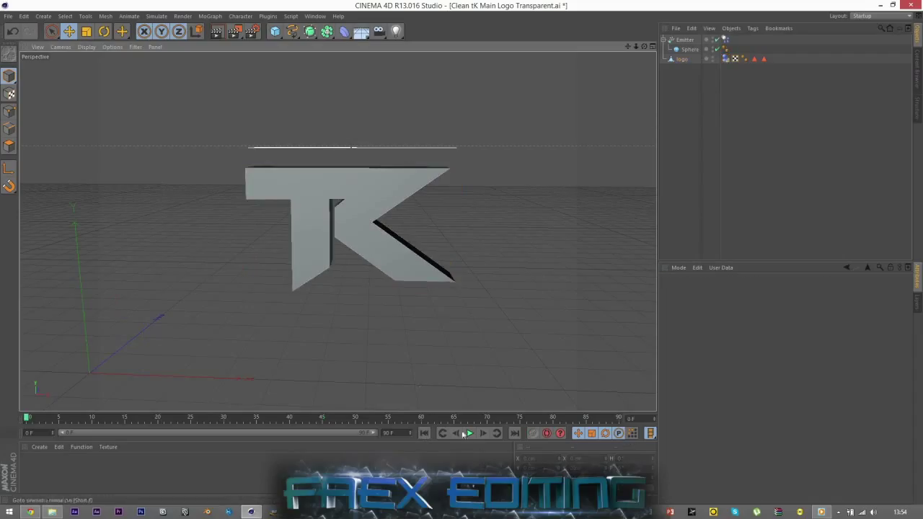
click(469, 434)
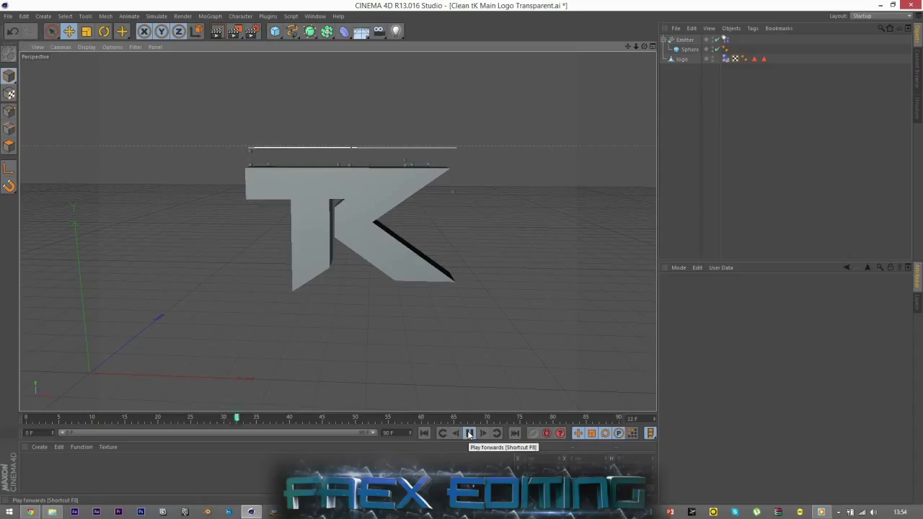
click(469, 433)
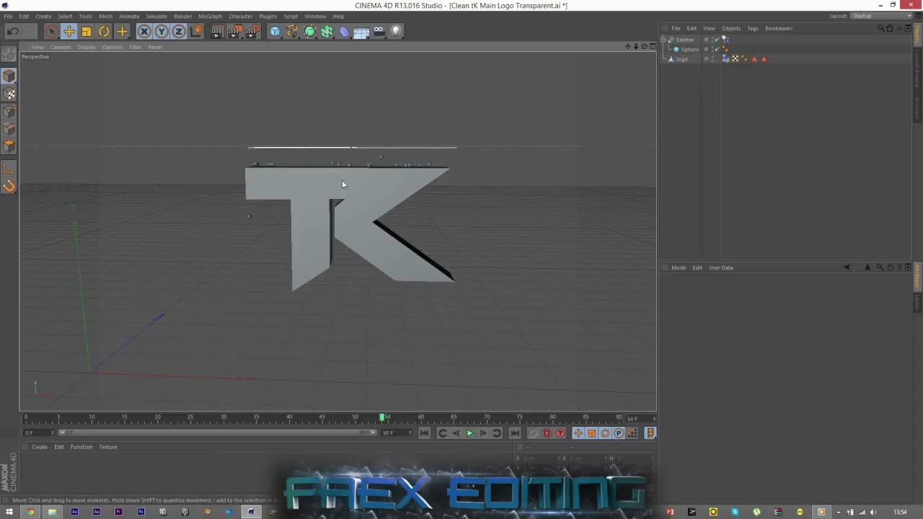
click(426, 432)
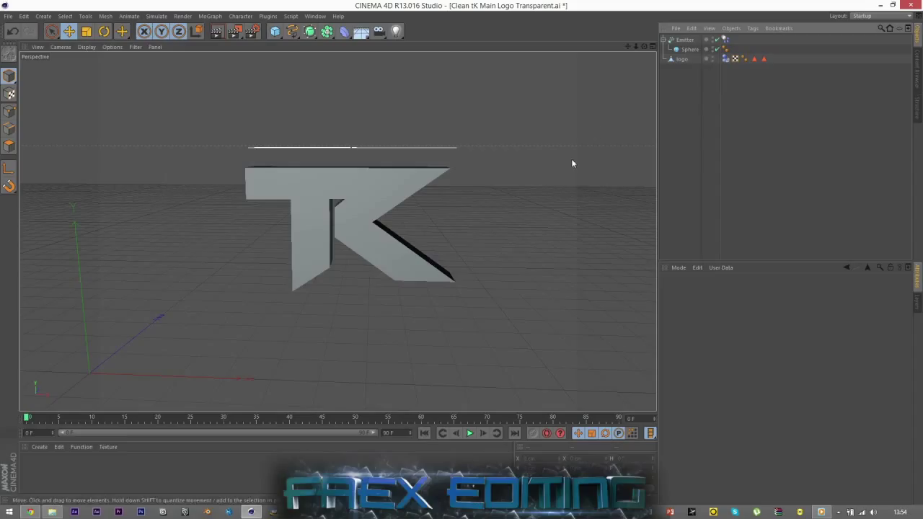
Set the collision Shape of the logo's collider tag to Static Mesh and play the animation to test it
click(727, 58)
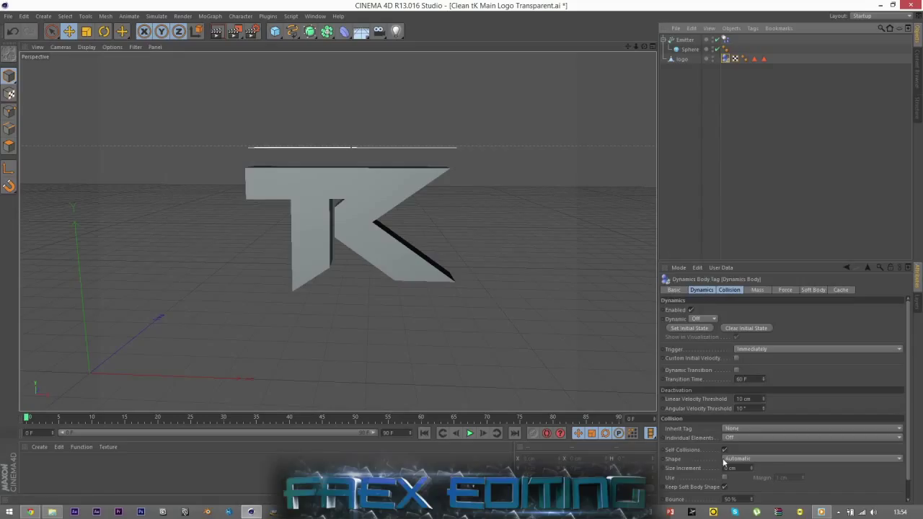
click(747, 462)
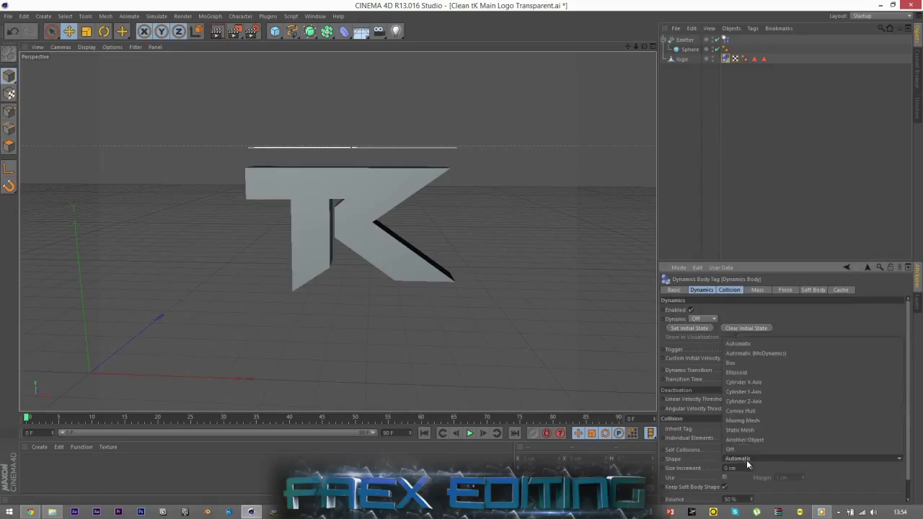
click(748, 437)
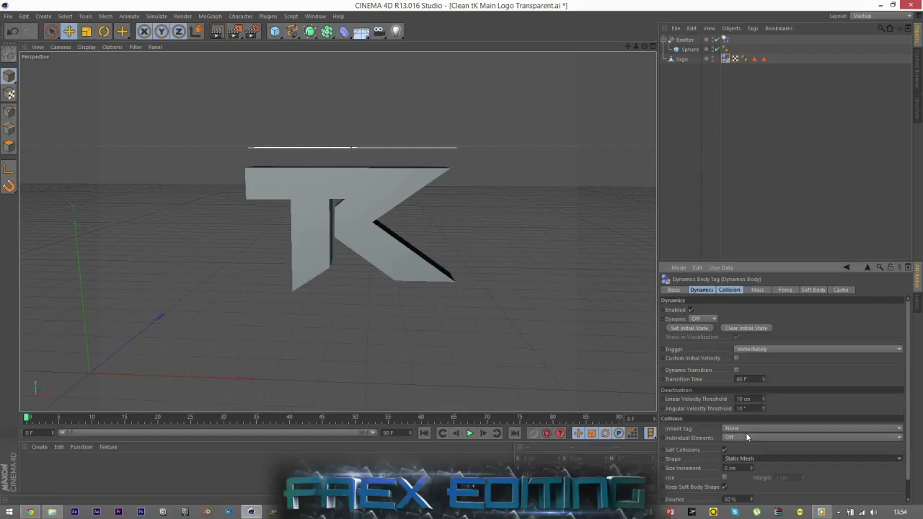
click(705, 178)
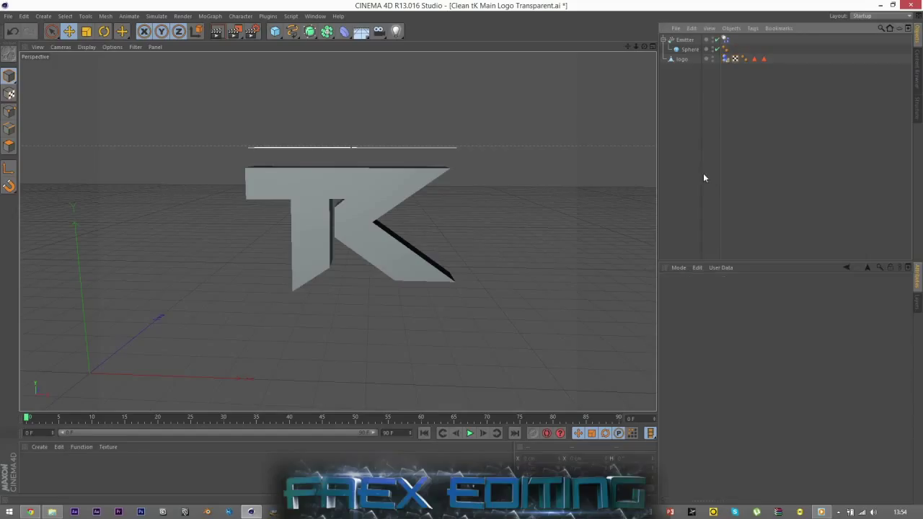
click(469, 434)
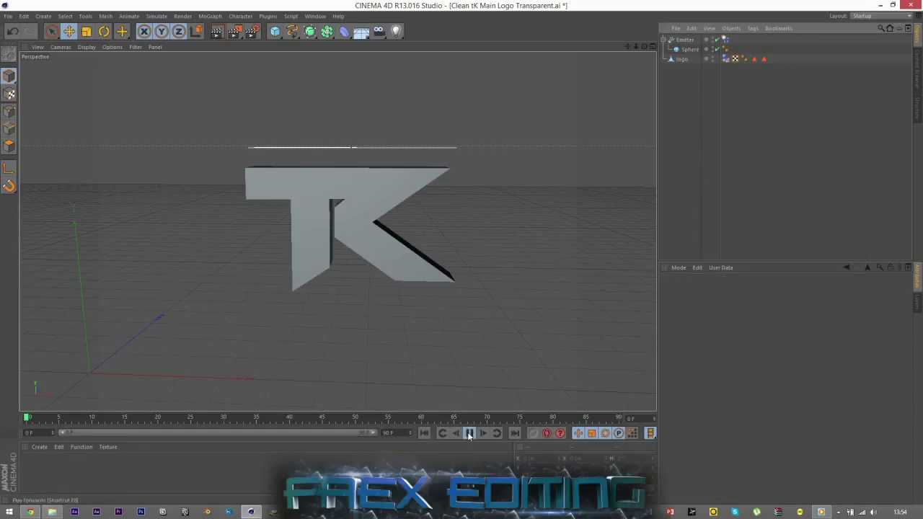
click(469, 434)
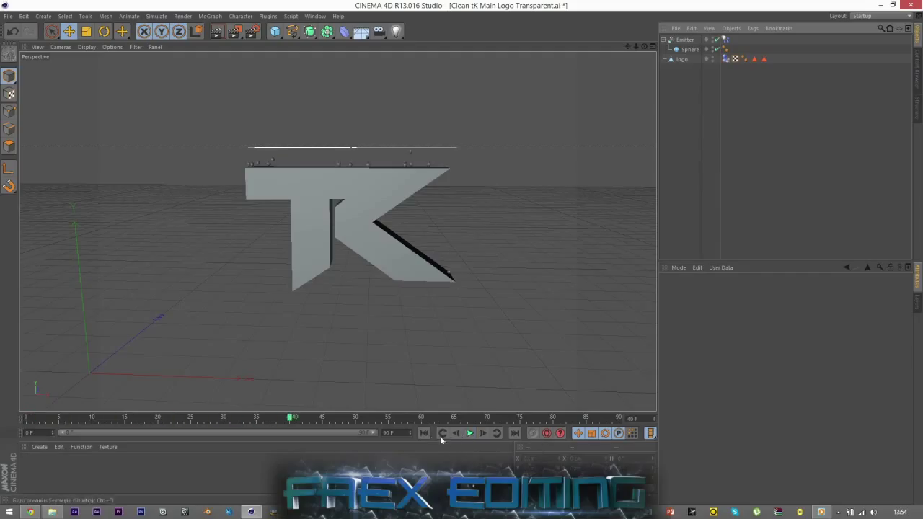
Set Inherit Tag to Apply Tag to Children in the Emitter's dynamics tag
click(726, 41)
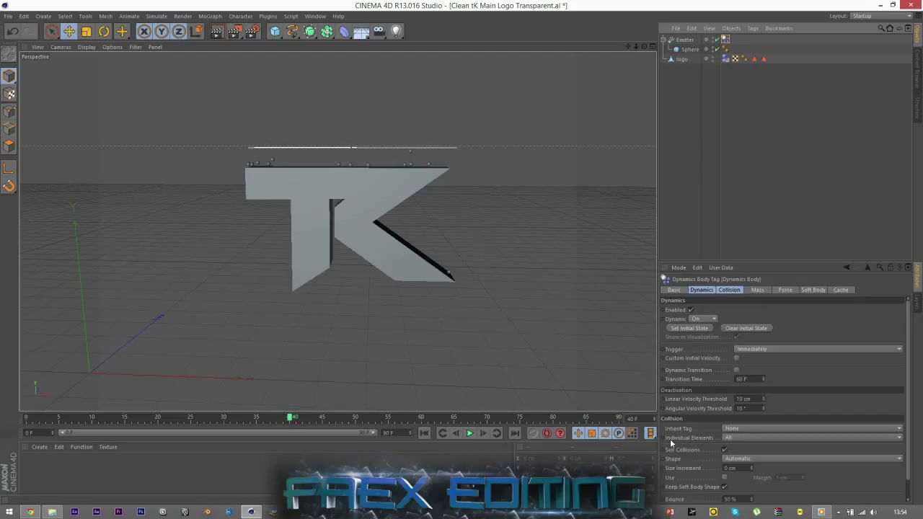
click(756, 428)
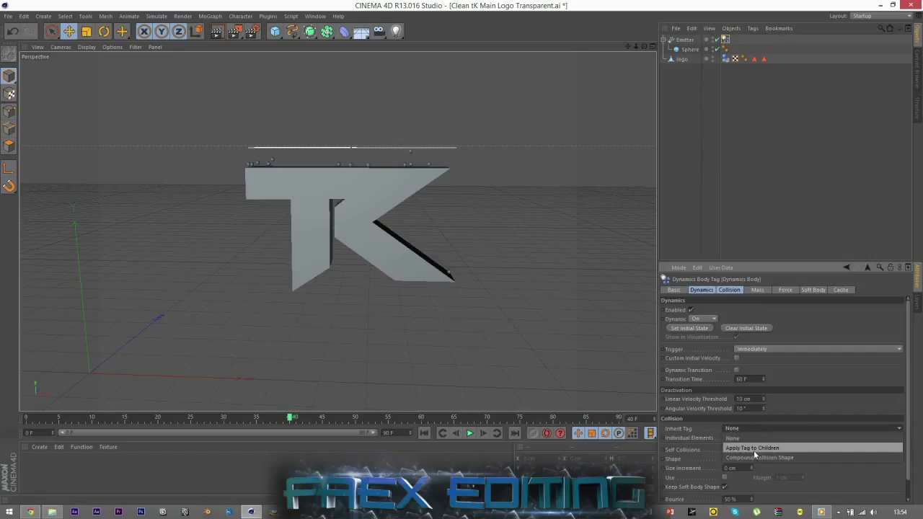
click(755, 448)
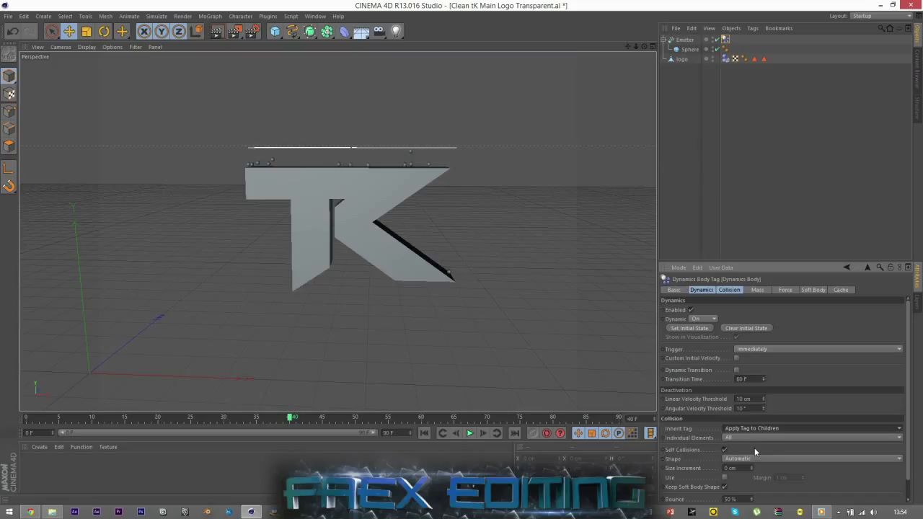
click(715, 117)
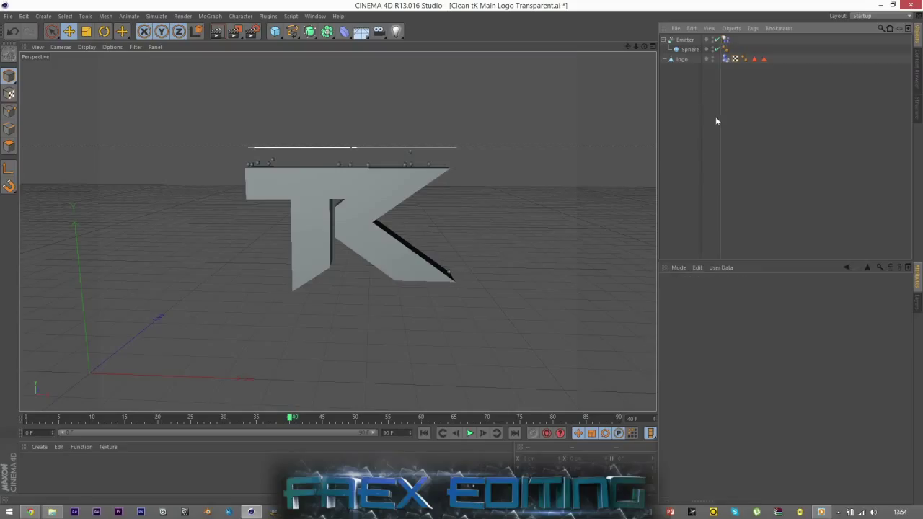
click(726, 39)
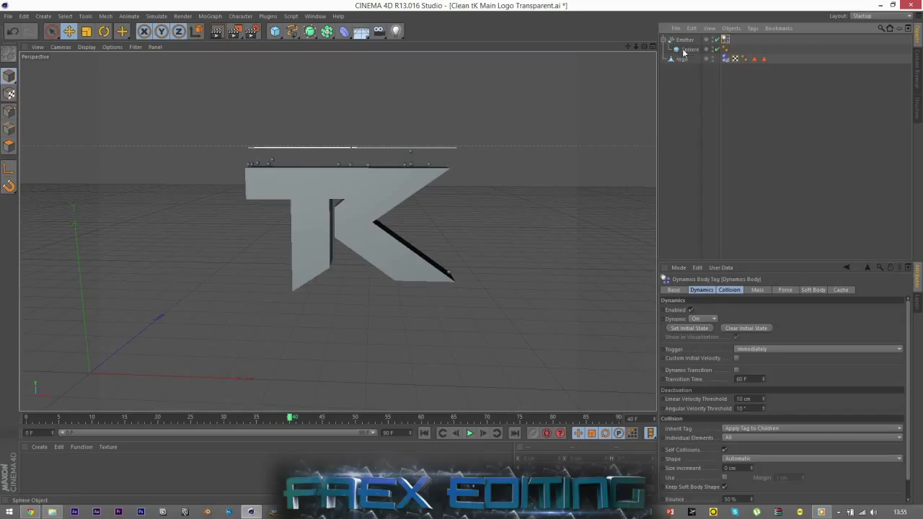
click(697, 132)
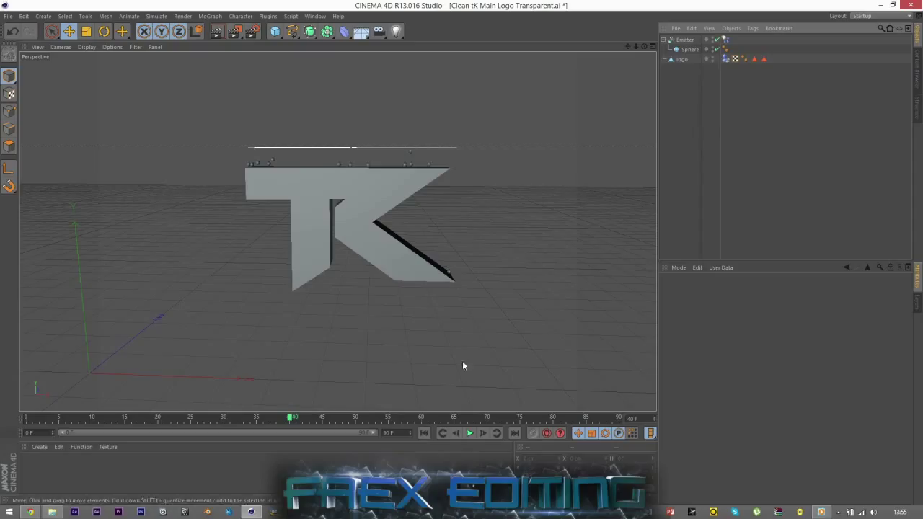
Replay the animation from the first frame to check how the spheres land on the logo
click(424, 432)
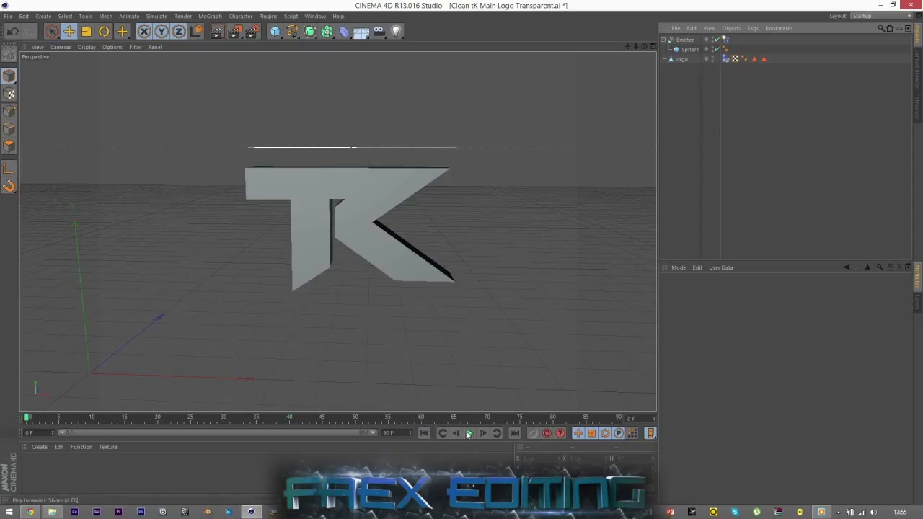
click(470, 433)
click(470, 434)
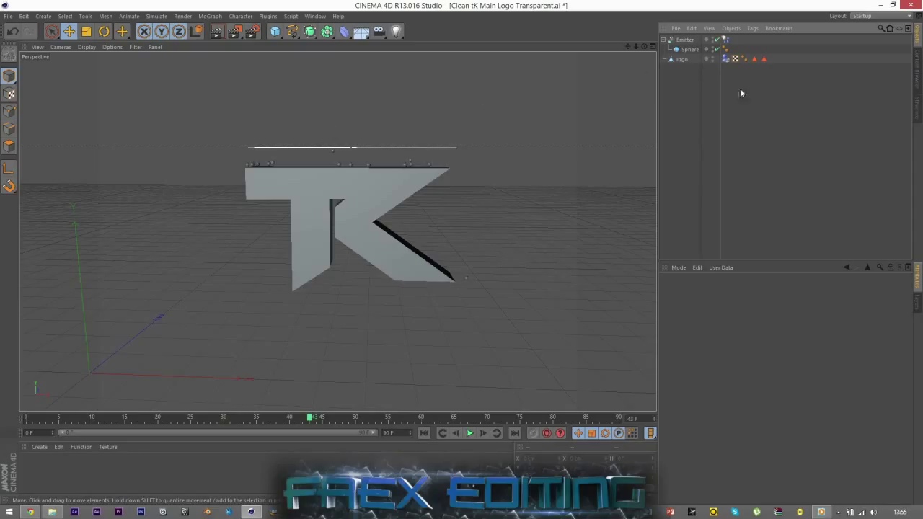
Narrow the Emitter to an X-Size of 431 cm and shift it slightly in the negative X direction in the top view
click(685, 40)
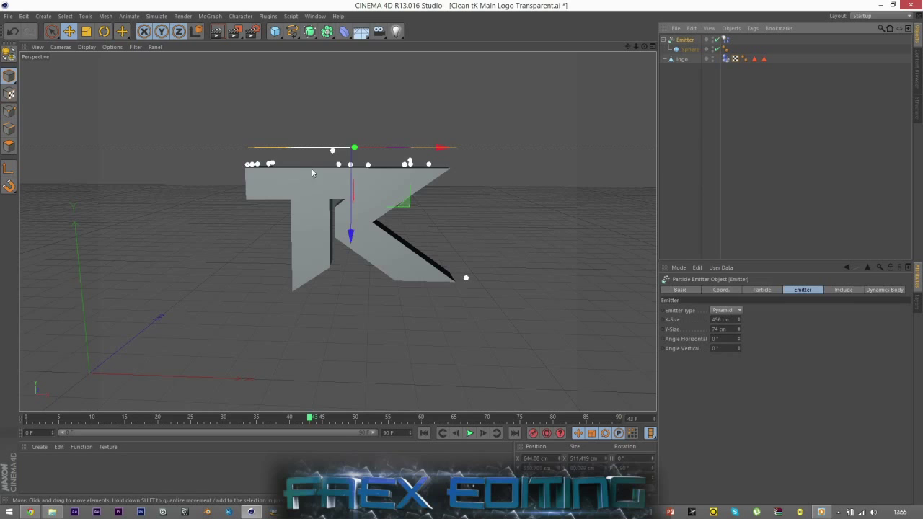
drag(350, 172, 459, 175)
drag(645, 48, 459, 148)
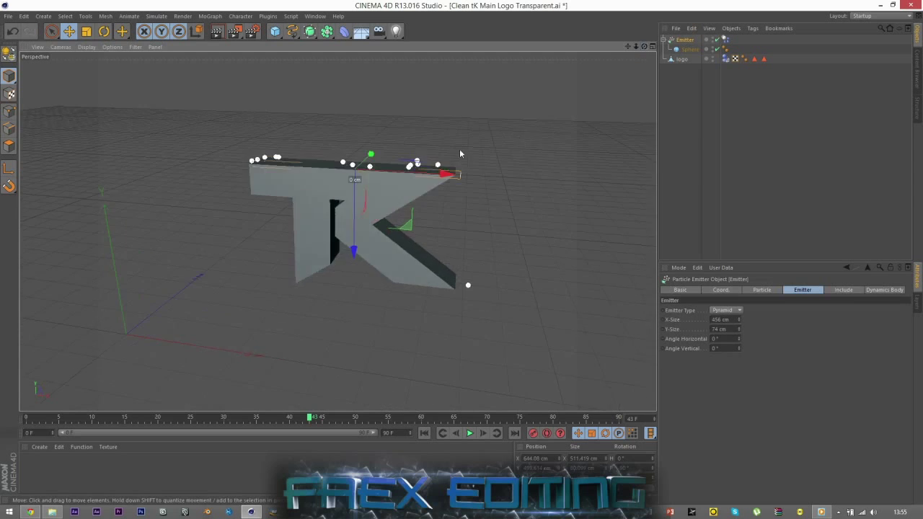
key(F5)
key(F2)
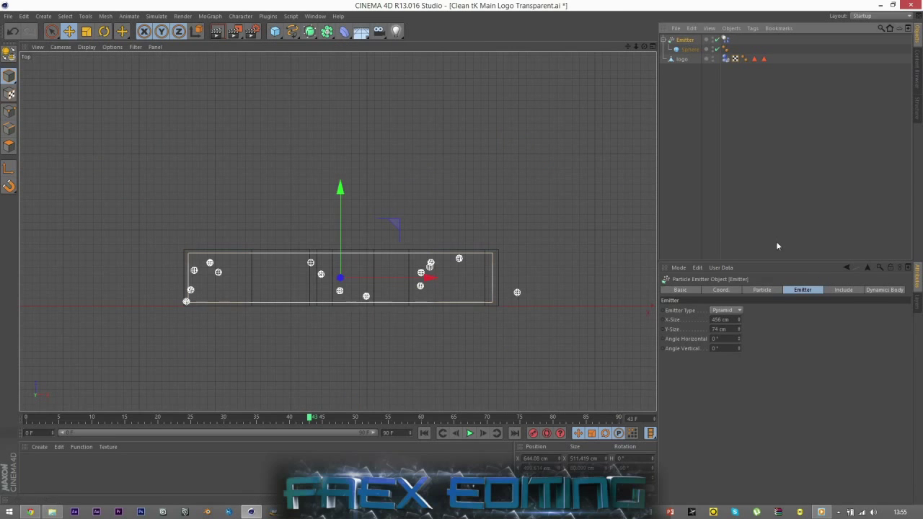
drag(739, 321, 718, 321)
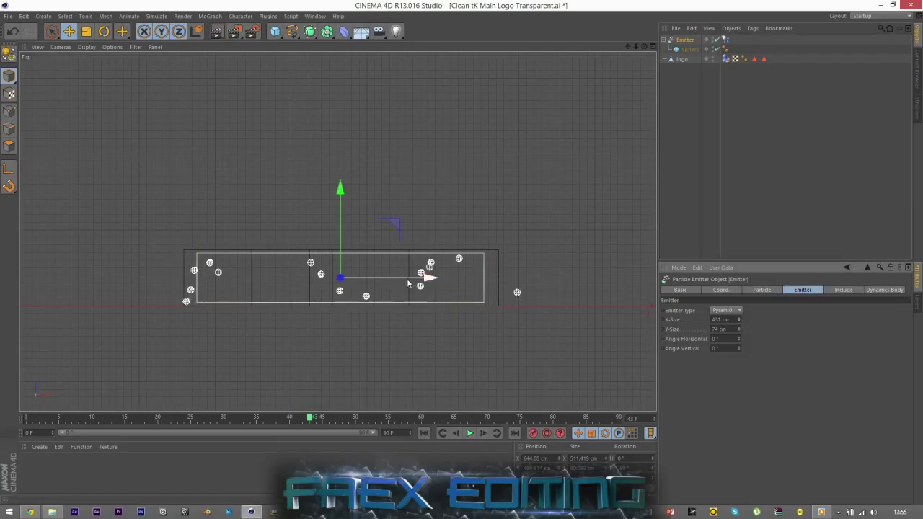
drag(410, 279, 394, 284)
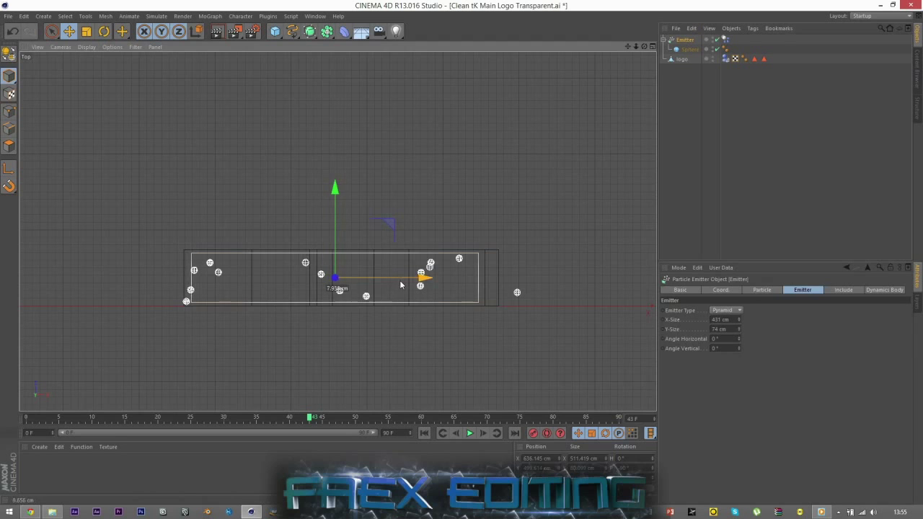
click(665, 159)
middle_click(376, 159)
middle_click(286, 149)
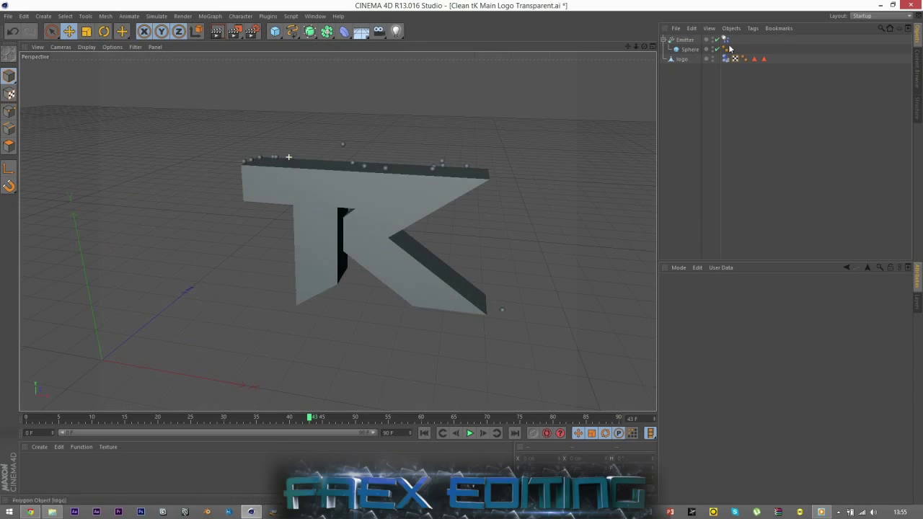
Hide the logo in the viewport and check the dynamics tags of the logo and the Emitter
click(683, 40)
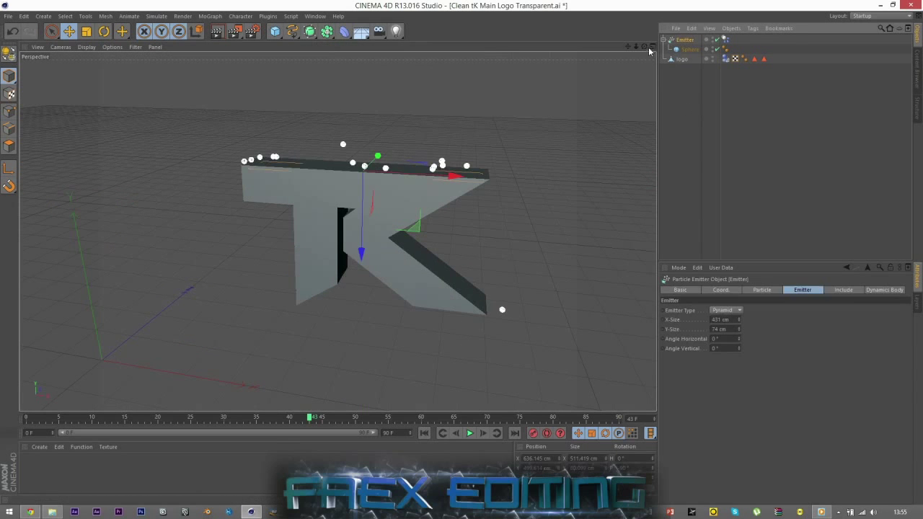
mouse_move(645, 46)
mouse_down()
mouse_move(599, 47)
mouse_move(644, 47)
mouse_up()
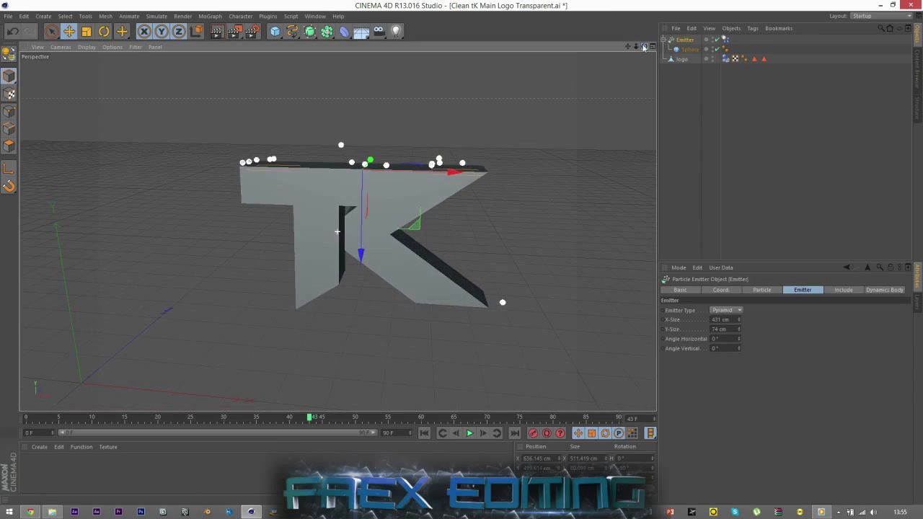
click(699, 142)
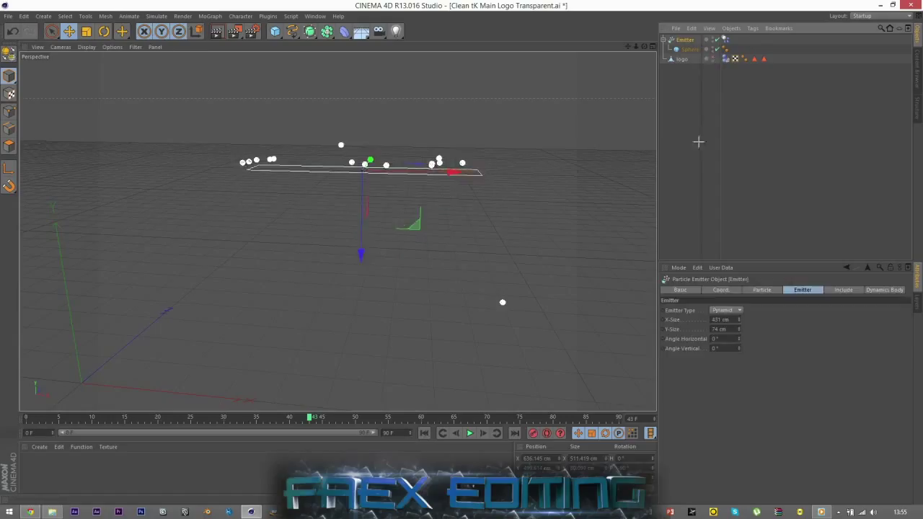
click(725, 59)
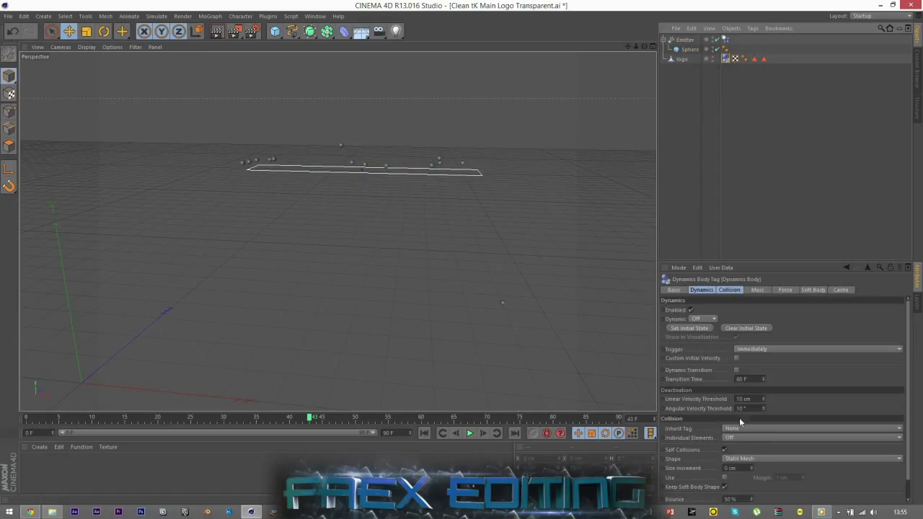
click(678, 170)
click(726, 39)
click(702, 190)
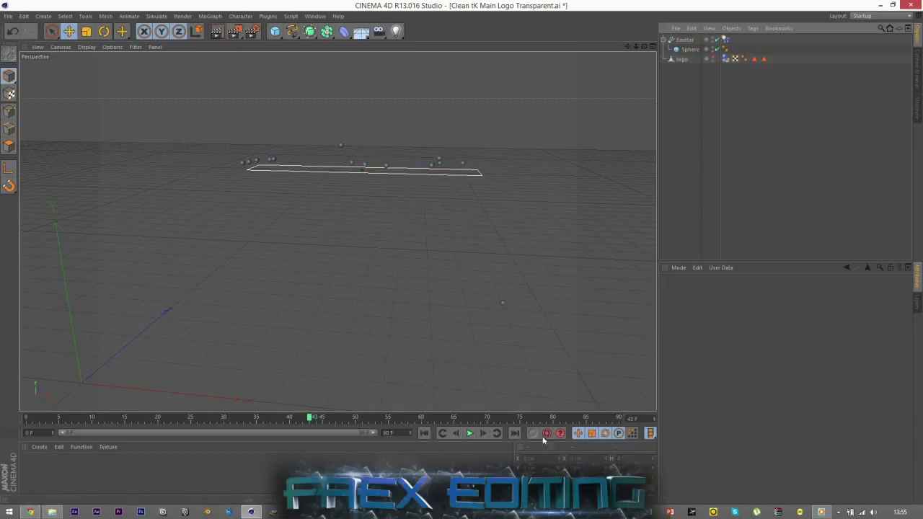
Replay the animation from the first frame with the logo hidden to watch the spheres fall
click(424, 432)
click(470, 433)
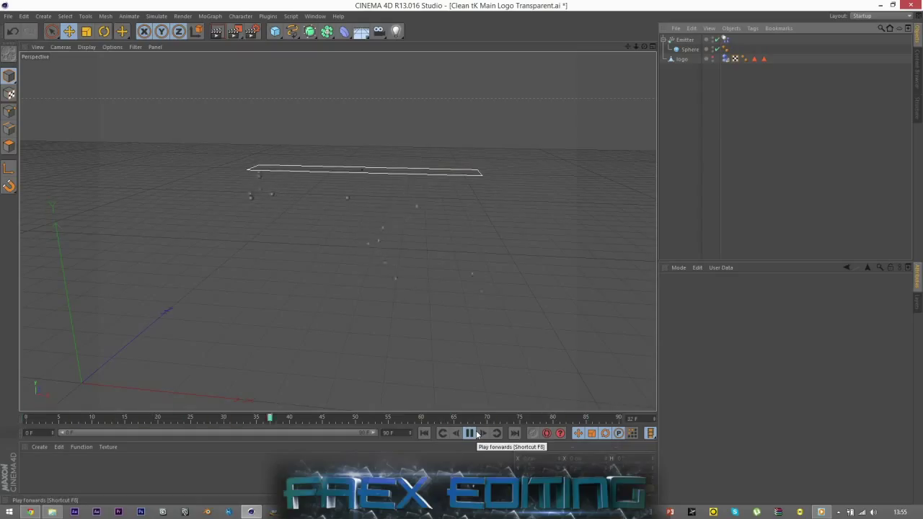
click(473, 433)
drag(318, 422, 478, 421)
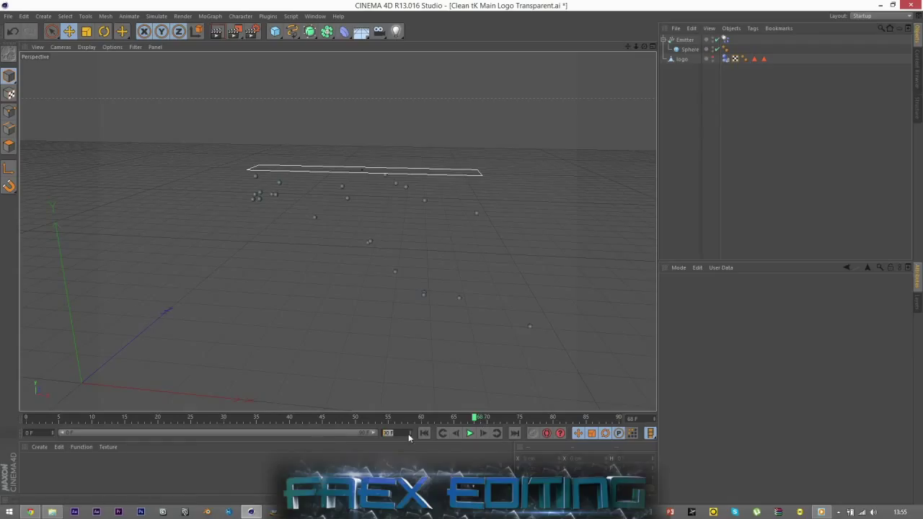
Extend the end of the timeline to 200 F and continue the playback
drag(410, 433, 376, 434)
click(470, 433)
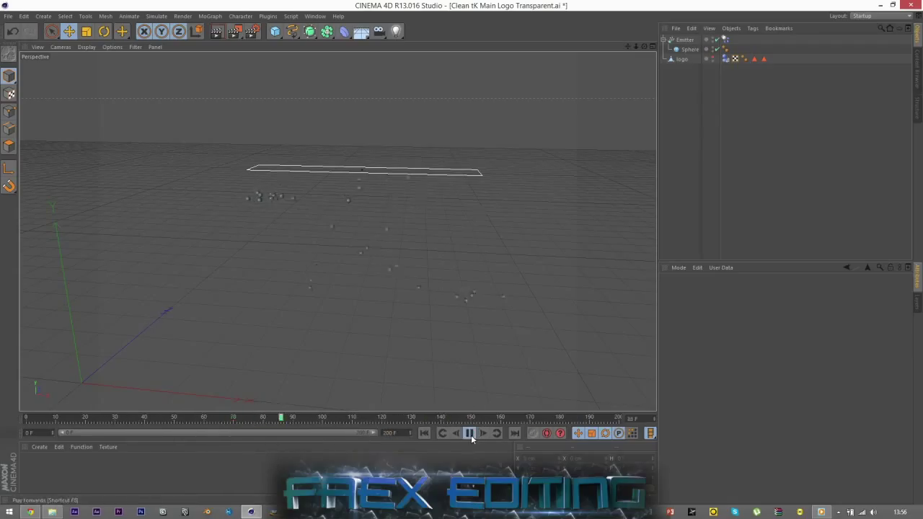
click(690, 49)
click(86, 31)
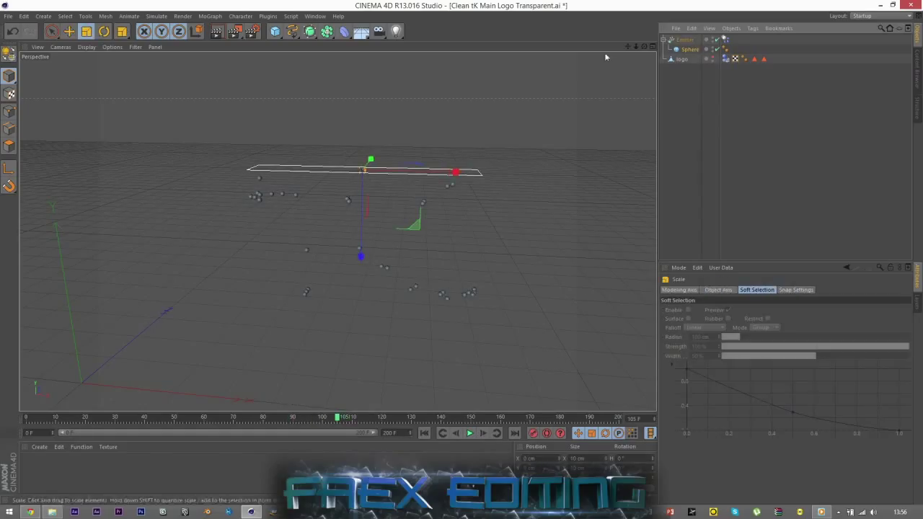
drag(474, 241, 526, 240)
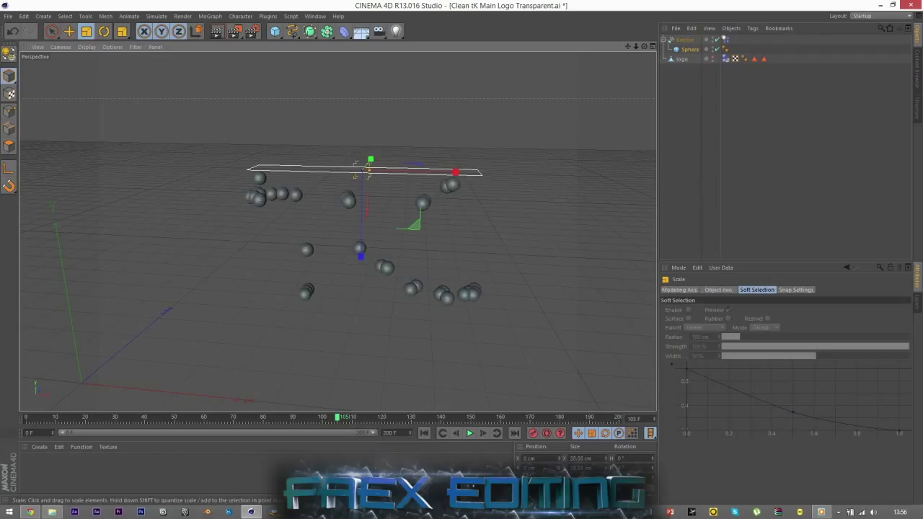
key(ctrl+z)
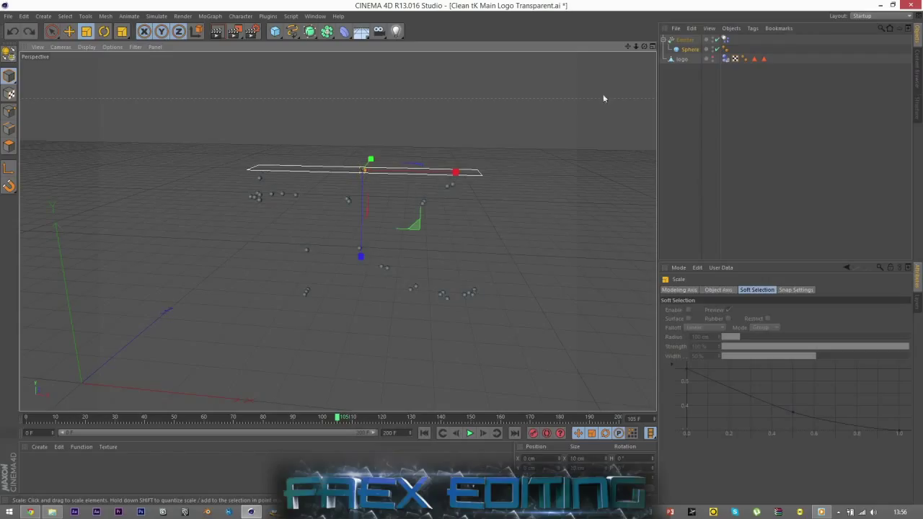
Set the Sphere's Radius to 10 cm and the Variation of the Emitter's End Scale to 50%
click(685, 49)
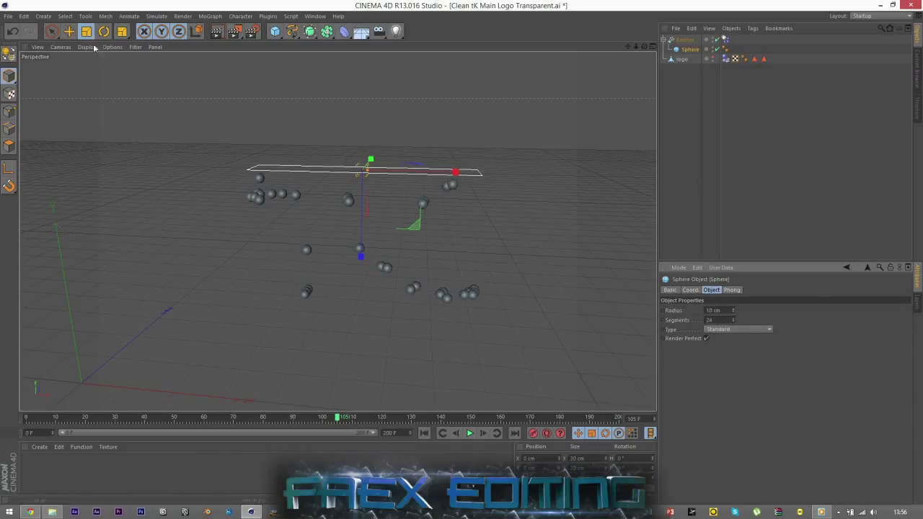
click(686, 40)
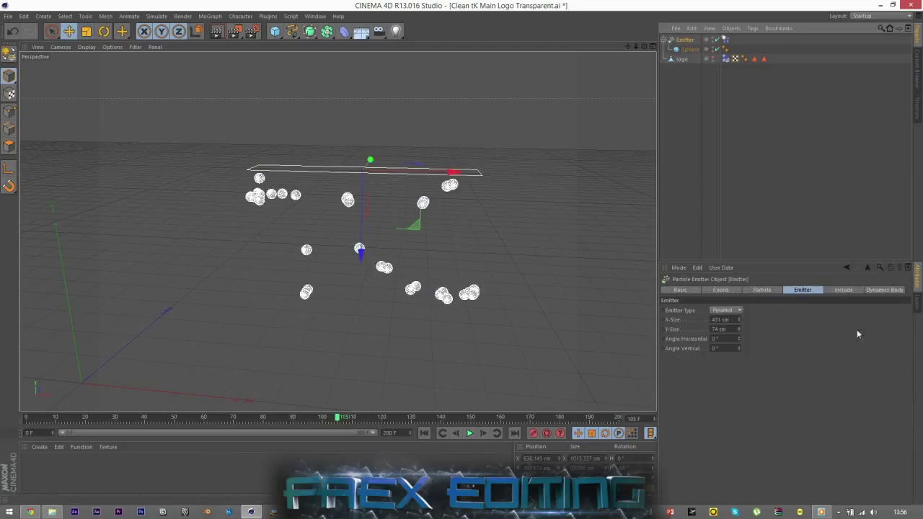
click(763, 290)
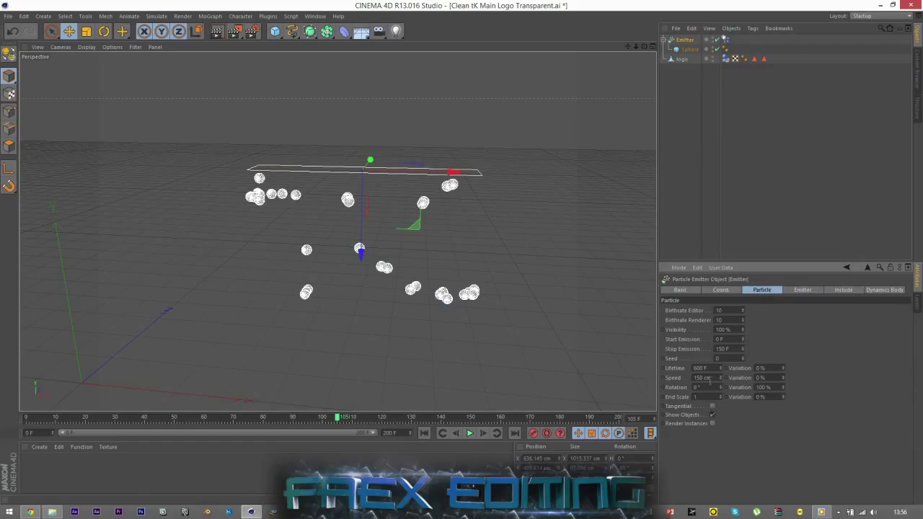
click(822, 513)
click(673, 350)
click(763, 396)
text(50)
click(695, 187)
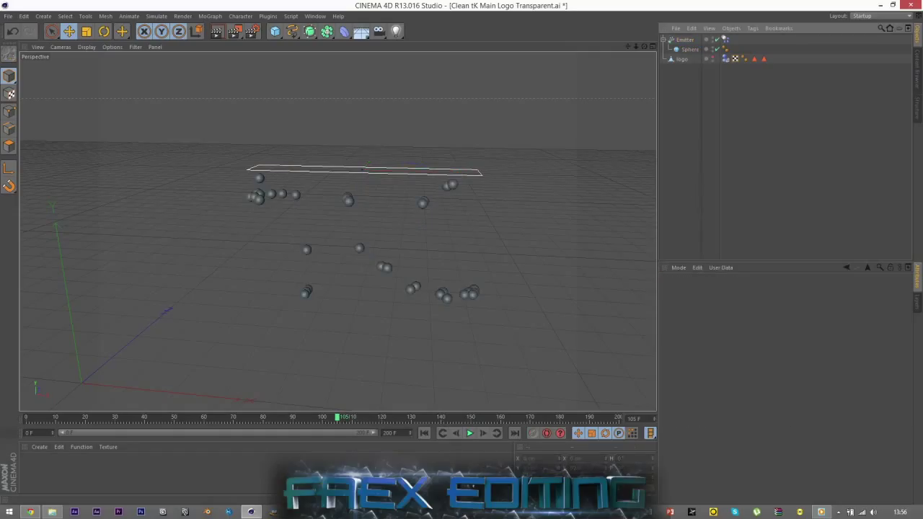
Replay the animation from the first frame to check the varied sphere sizes
click(424, 434)
click(469, 434)
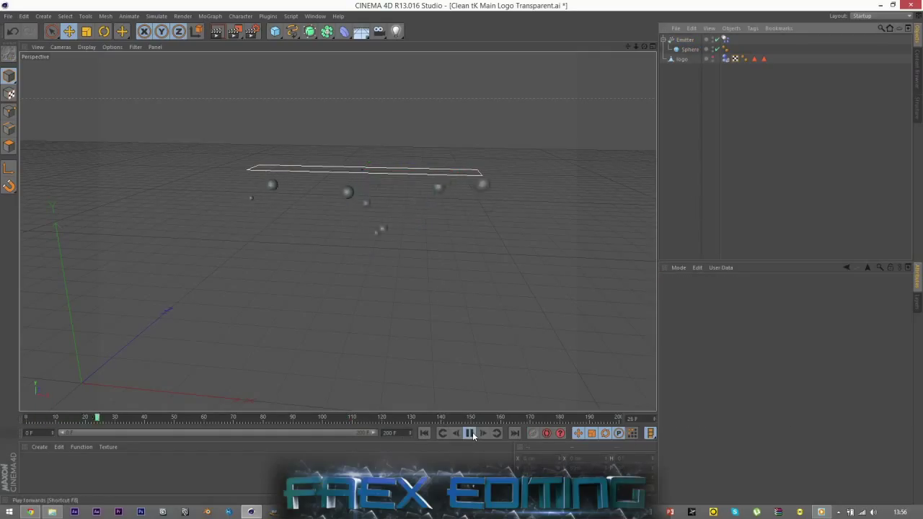
click(470, 434)
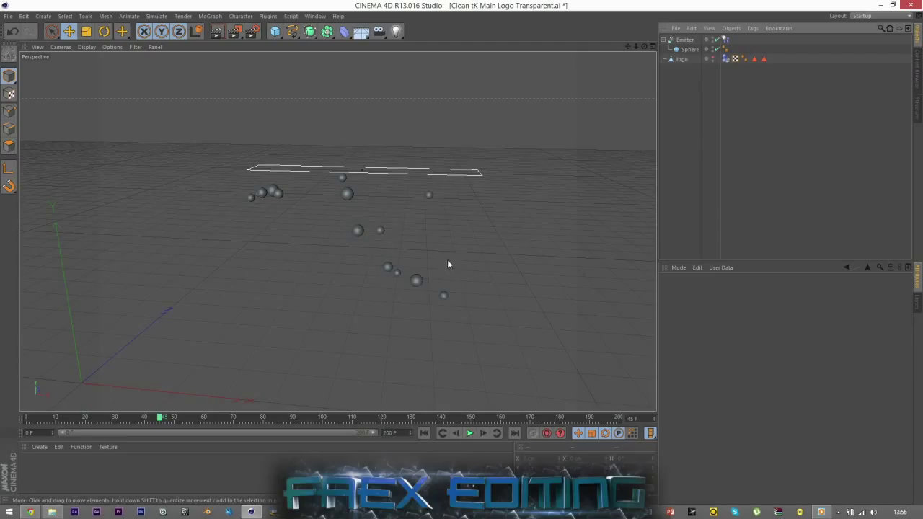
Set both Birthrate Editor and Birthrate Renderer of the Emitter to 30
click(684, 39)
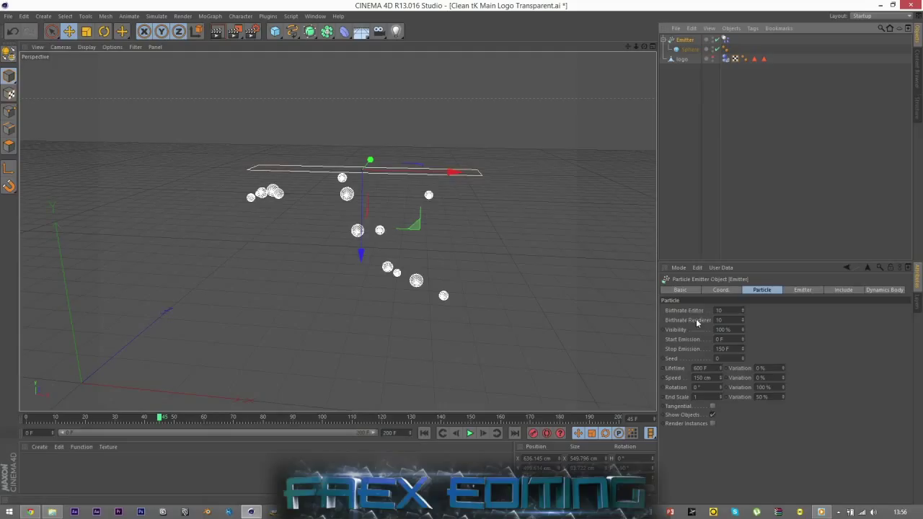
double_click(723, 310)
text(30)
key(Return)
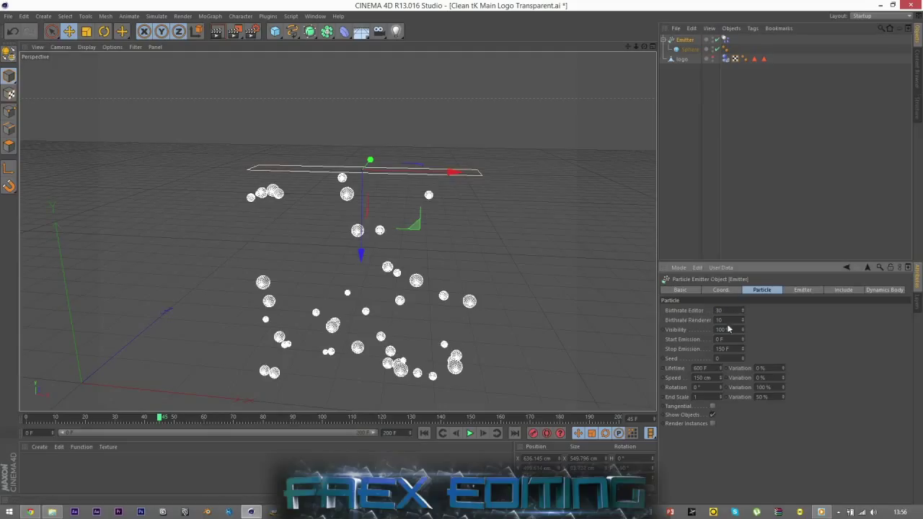
double_click(727, 320)
text(30)
double_click(720, 310)
text(10)
key(Tab)
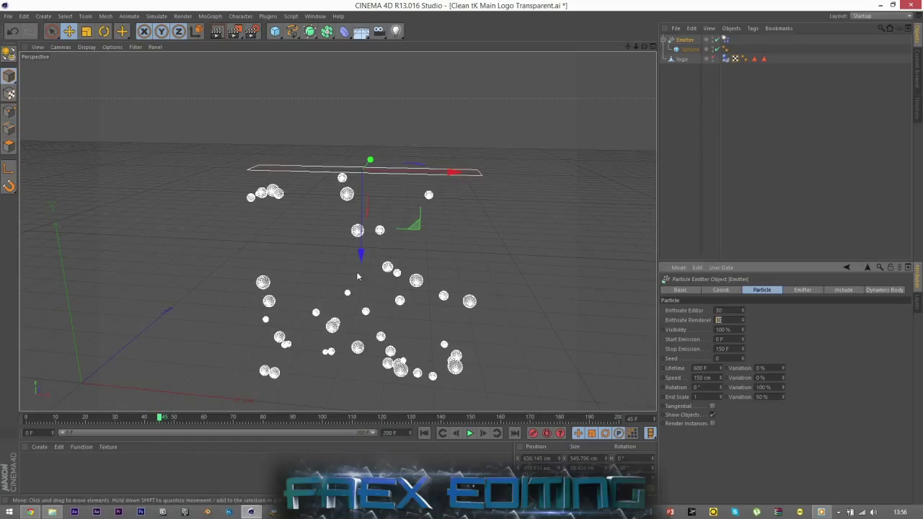
click(692, 311)
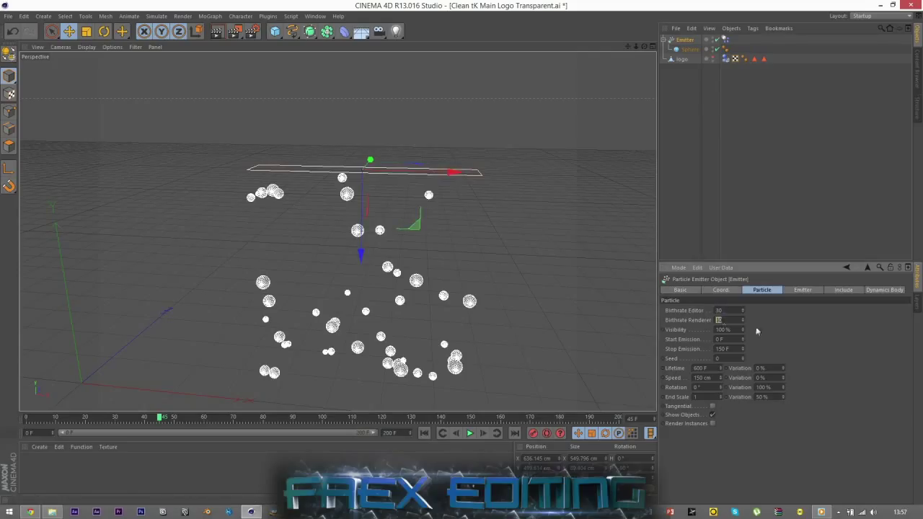
click(721, 318)
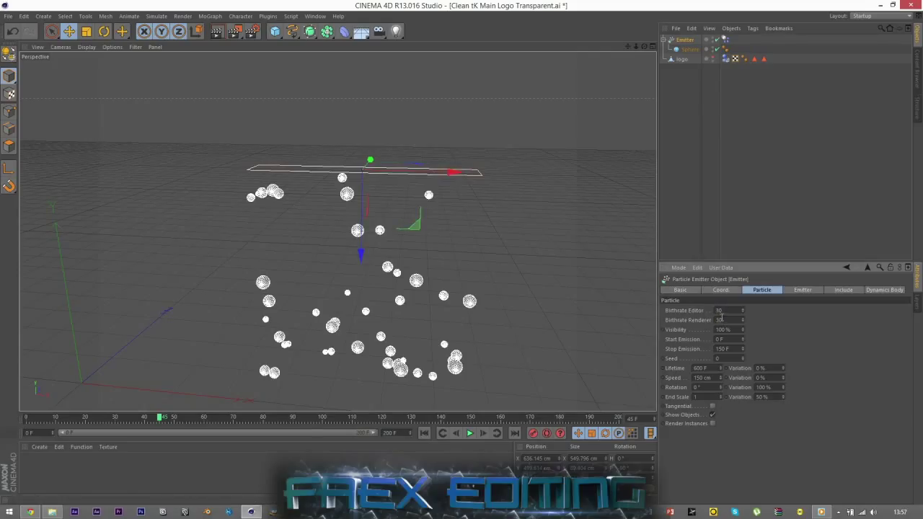
Replay the animation from the first frame to check how densely the spheres fill the logo shape
click(424, 433)
click(469, 433)
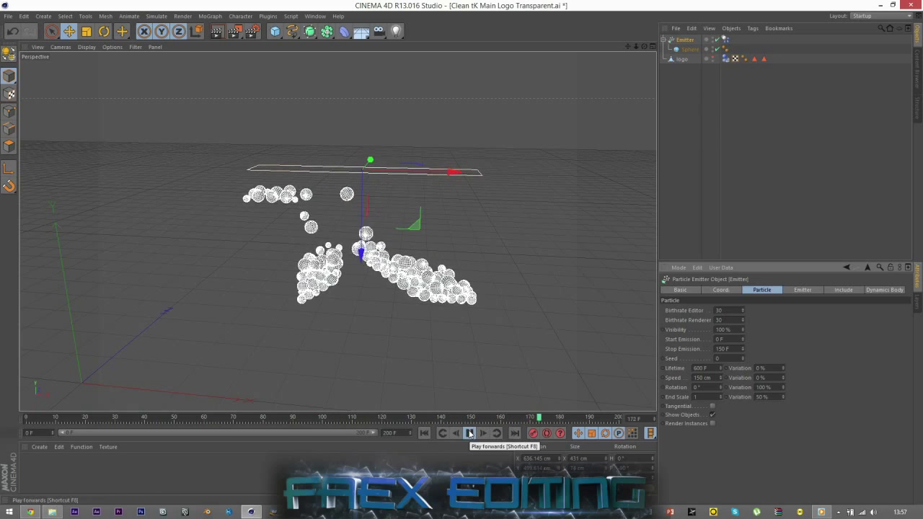
click(469, 434)
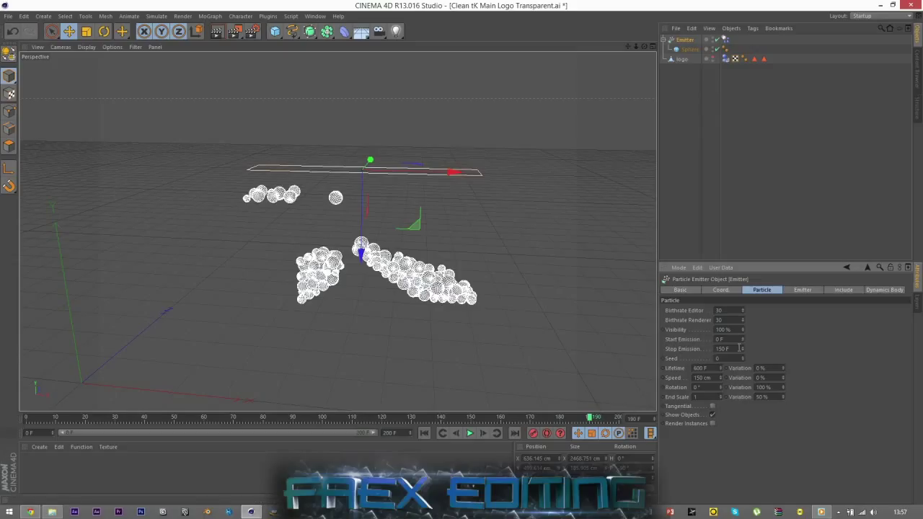
Set the Emitter's Stop Emission to 500 F and both Birthrate Editor and Birthrate Renderer to 50
double_click(721, 348)
text(500)
double_click(720, 310)
text(50)
key(Tab)
text(50)
Replay the animation from the first frame to check the fill with the higher birthrate and longer emission
click(424, 432)
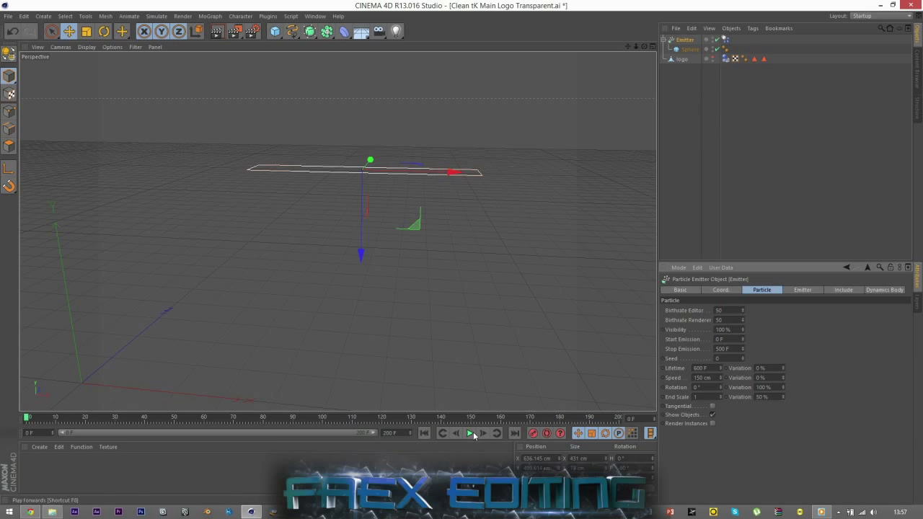
click(472, 433)
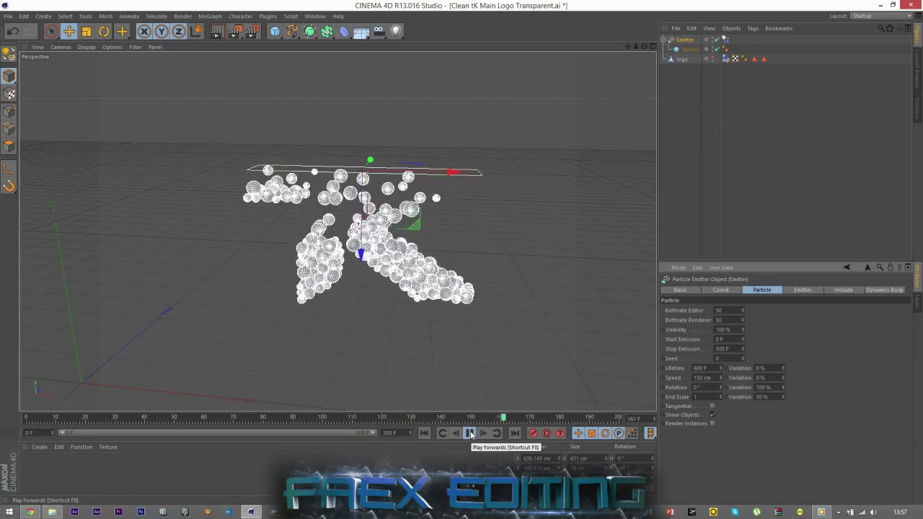
click(470, 434)
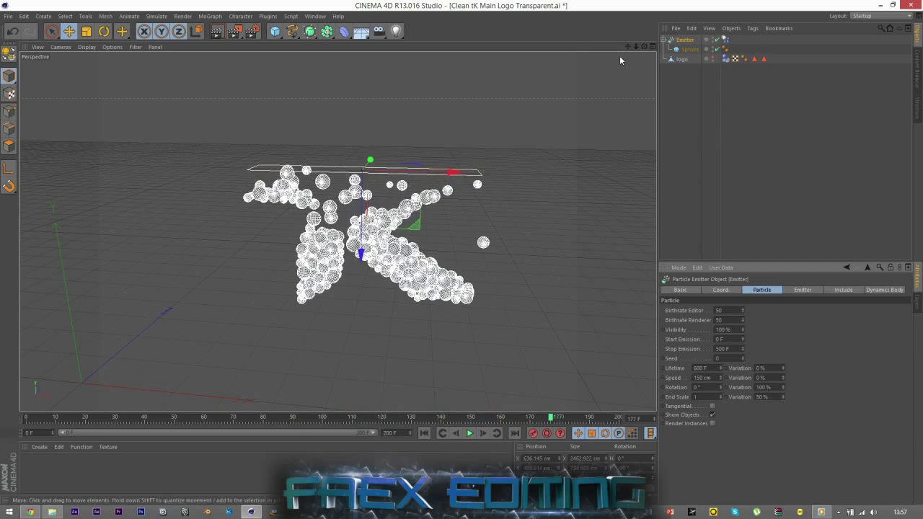
Show the logo briefly to compare it with the spheres, hide it again and play the animation further from a frontal view
drag(644, 46, 573, 53)
click(713, 59)
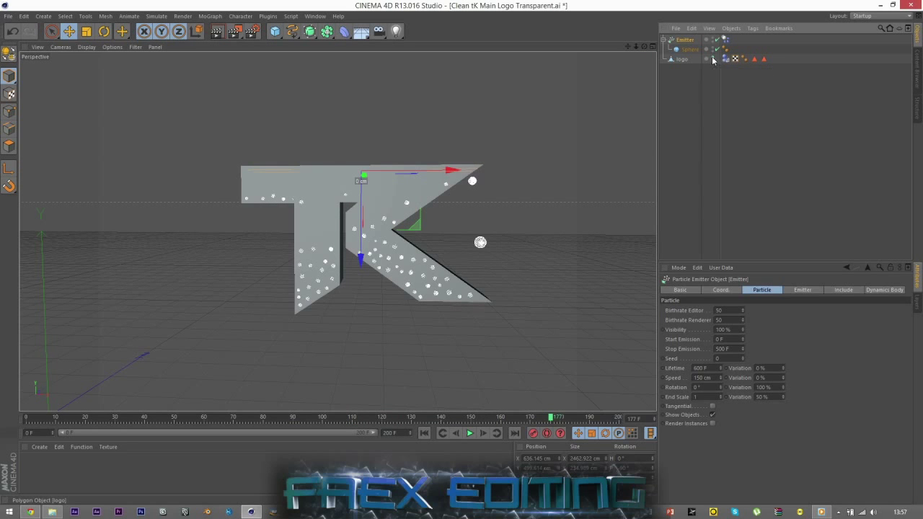
click(712, 58)
click(467, 436)
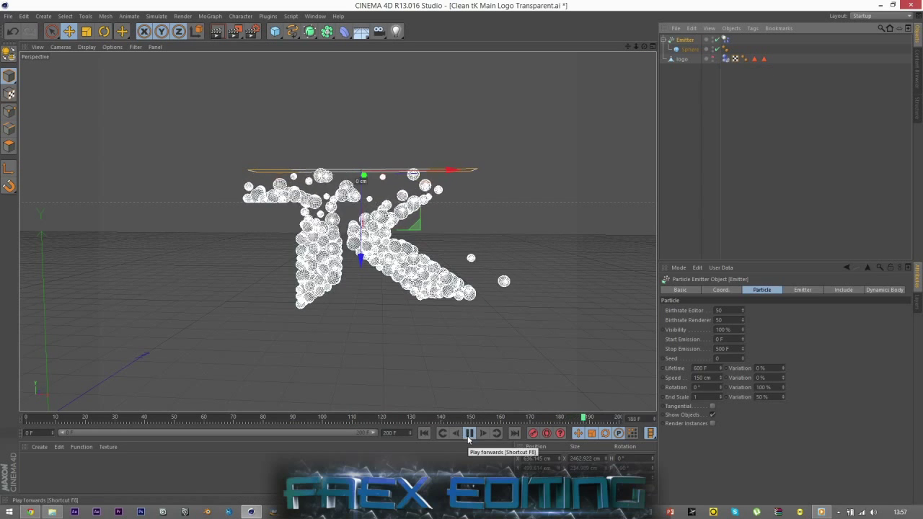
click(469, 433)
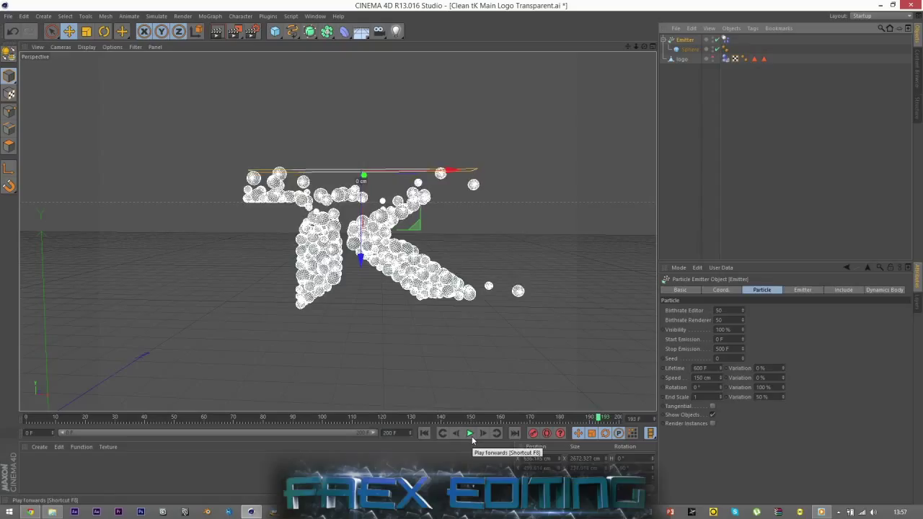
click(723, 160)
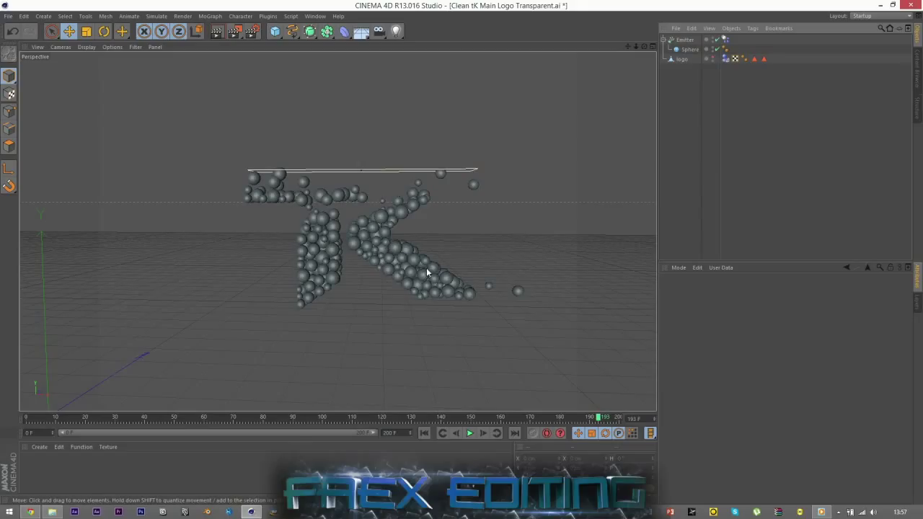
Examine the output options and the list of available effects in the Render Settings
click(252, 32)
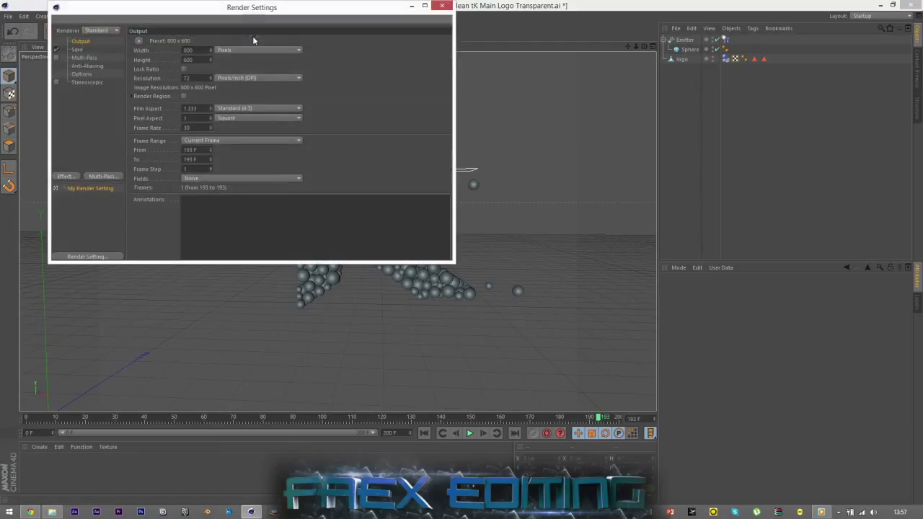
click(443, 6)
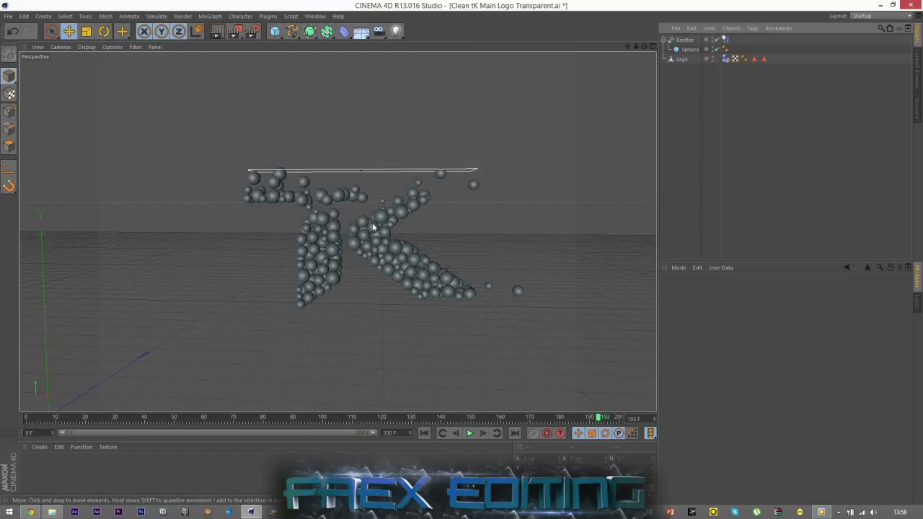
click(252, 32)
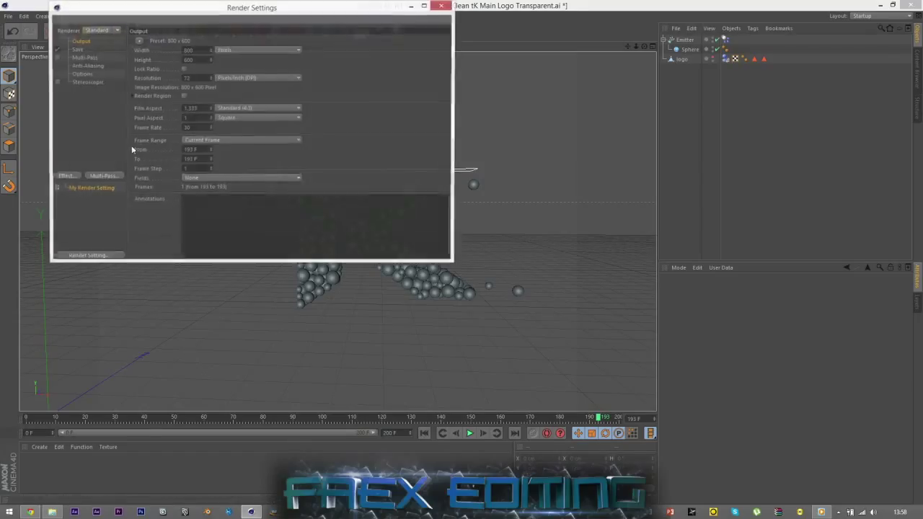
click(65, 177)
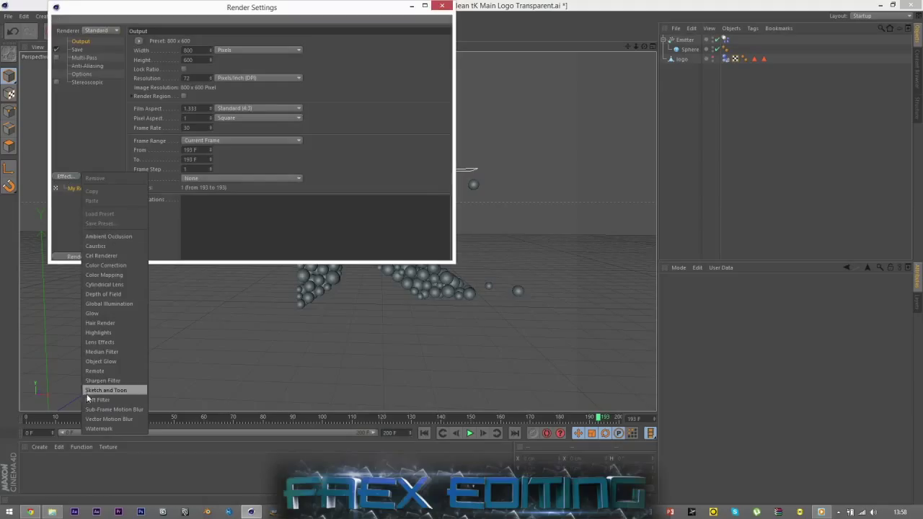
click(347, 90)
click(442, 6)
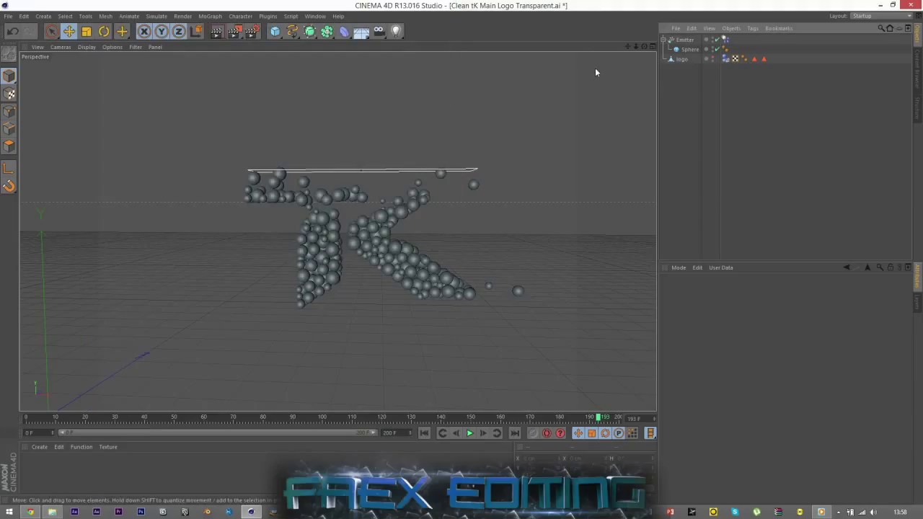